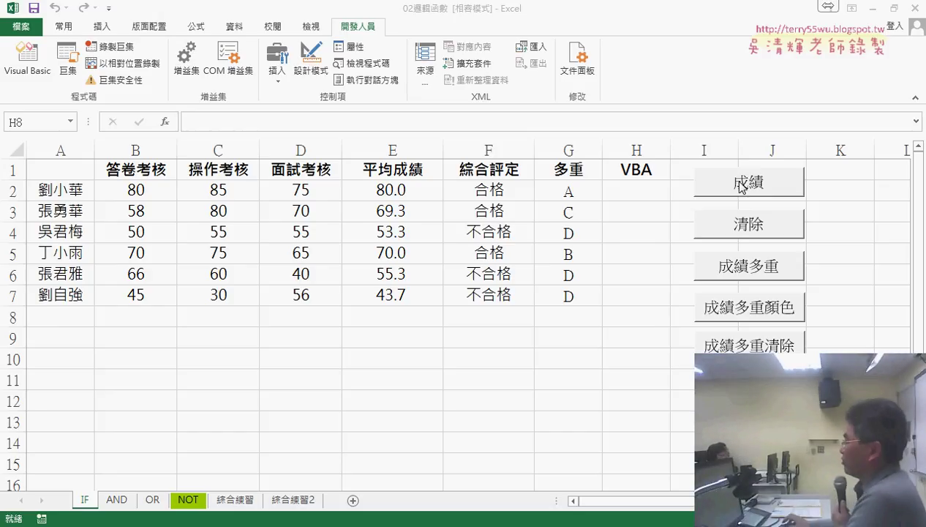
Insert the user-defined function 成績函數 into cell H2 from the 使用者定義 category
click(639, 190)
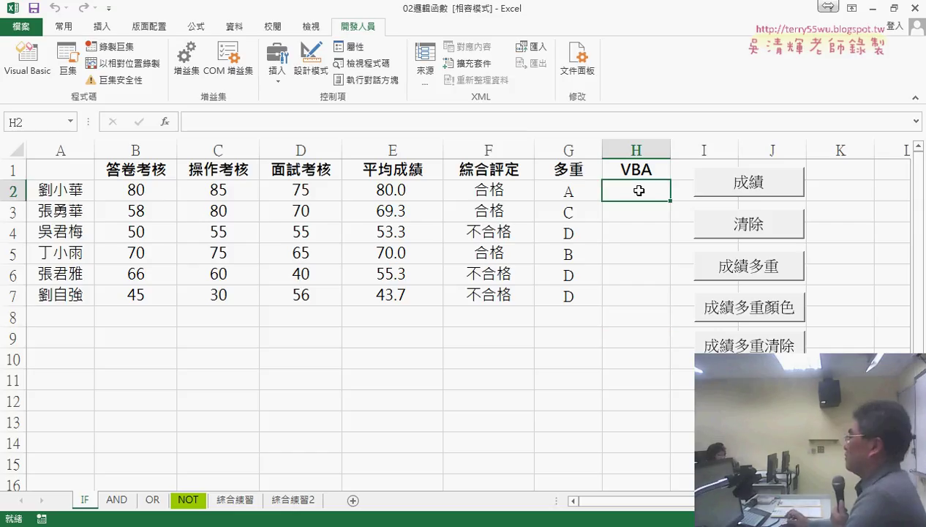
click(166, 122)
click(543, 139)
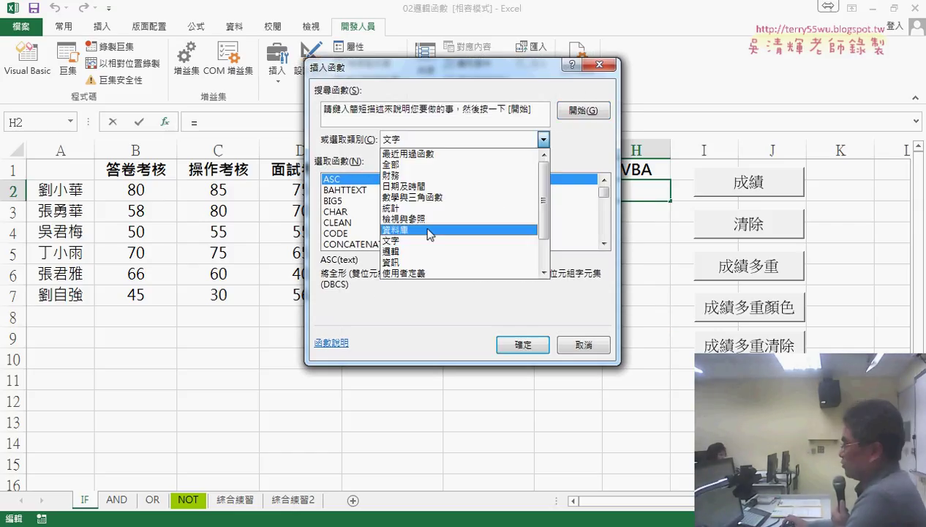
click(425, 273)
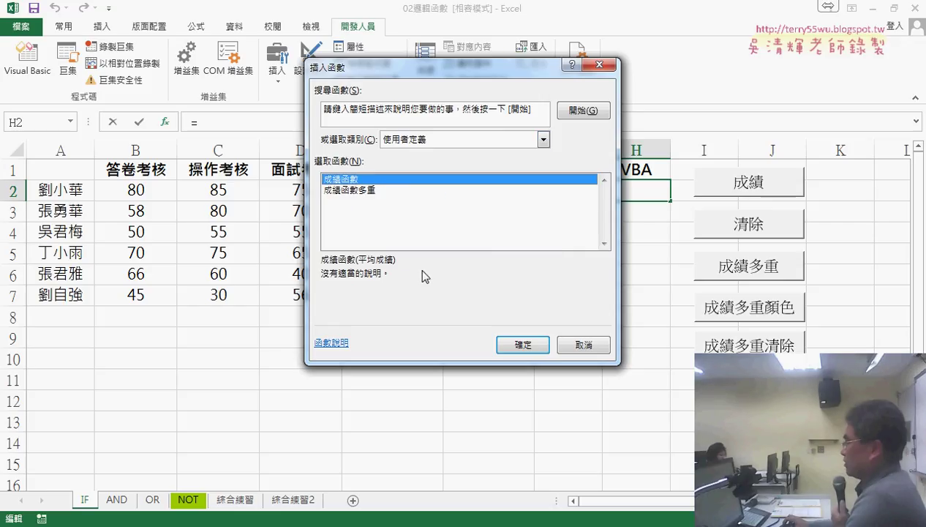
click(357, 191)
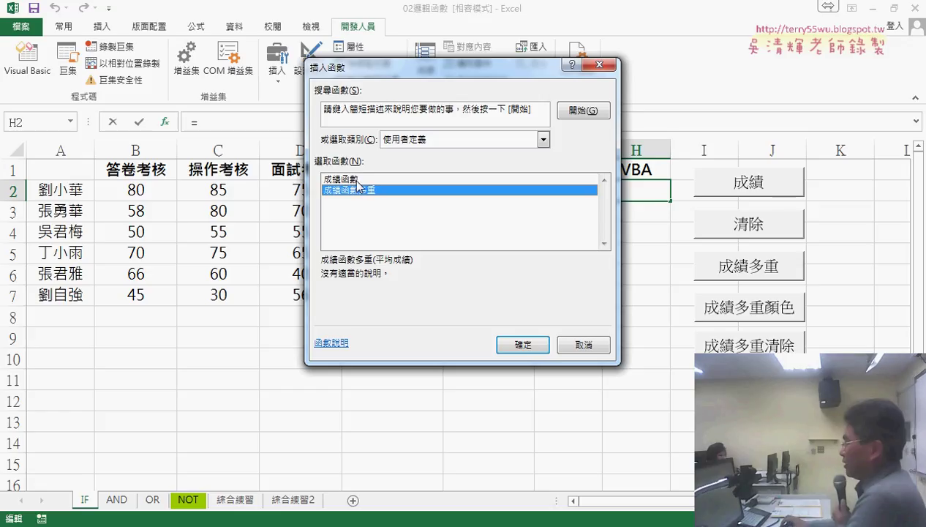
click(358, 181)
click(524, 344)
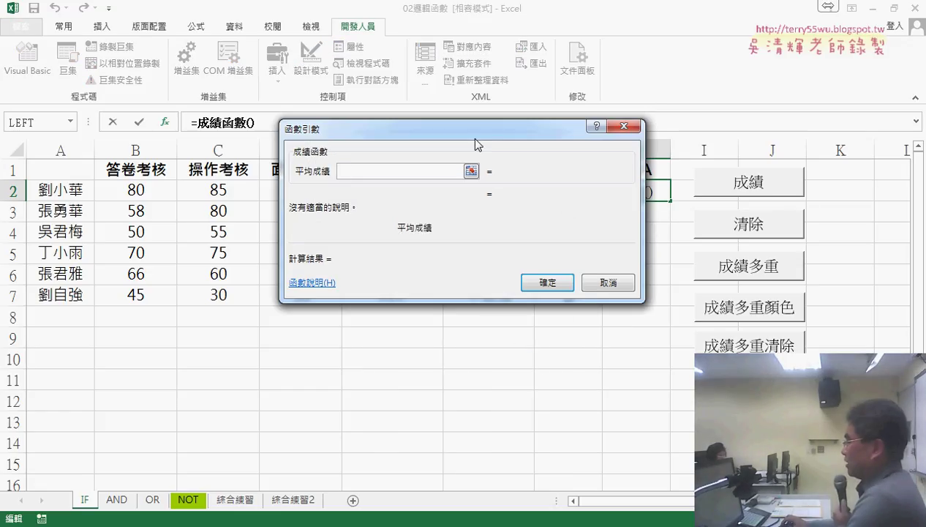
Enter =成績函數(E2) in H2 using the average score in E2, so it shows 合格
drag(475, 139, 441, 308)
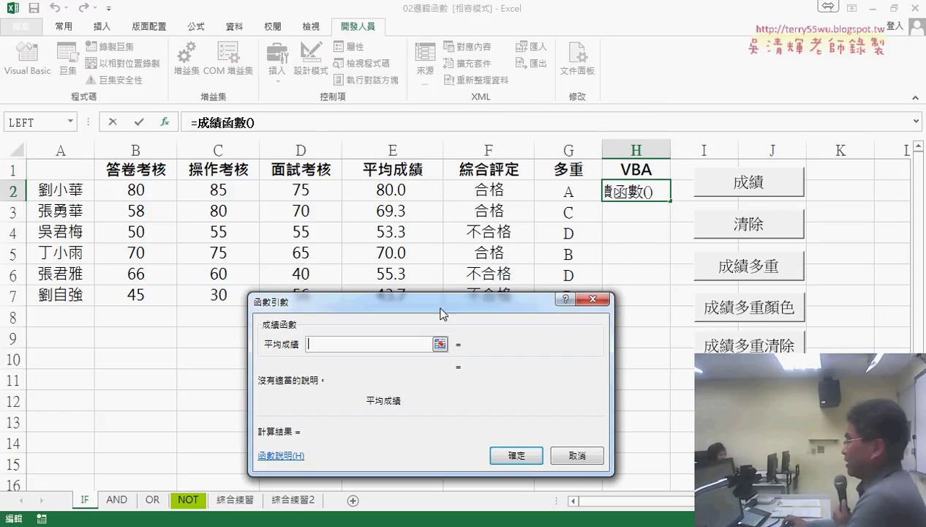
click(401, 191)
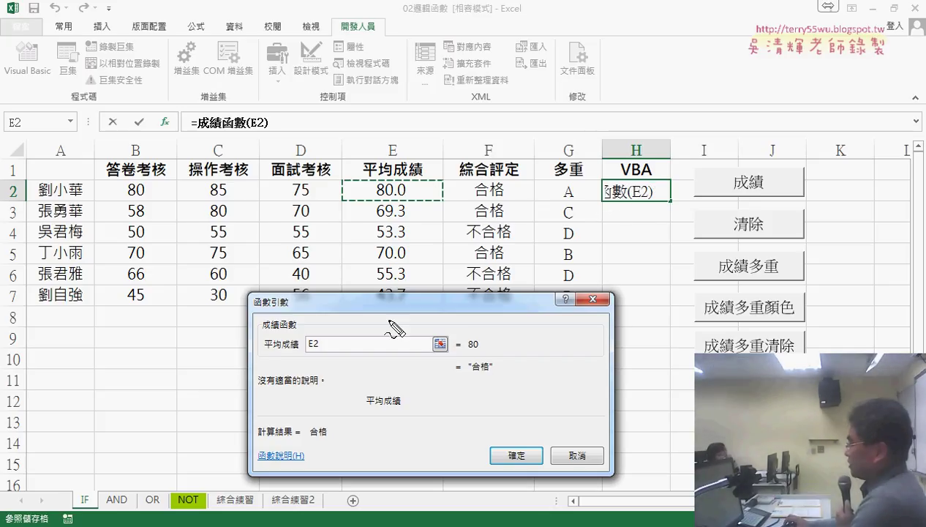
drag(302, 335, 311, 356)
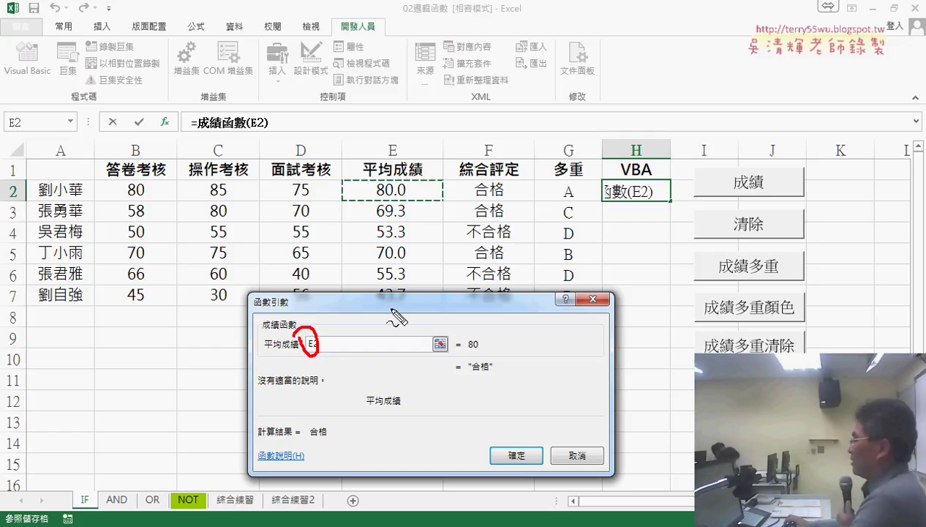
mouse_move(474, 374)
mouse_down()
mouse_move(489, 376)
mouse_move(620, 205)
mouse_move(627, 241)
mouse_up()
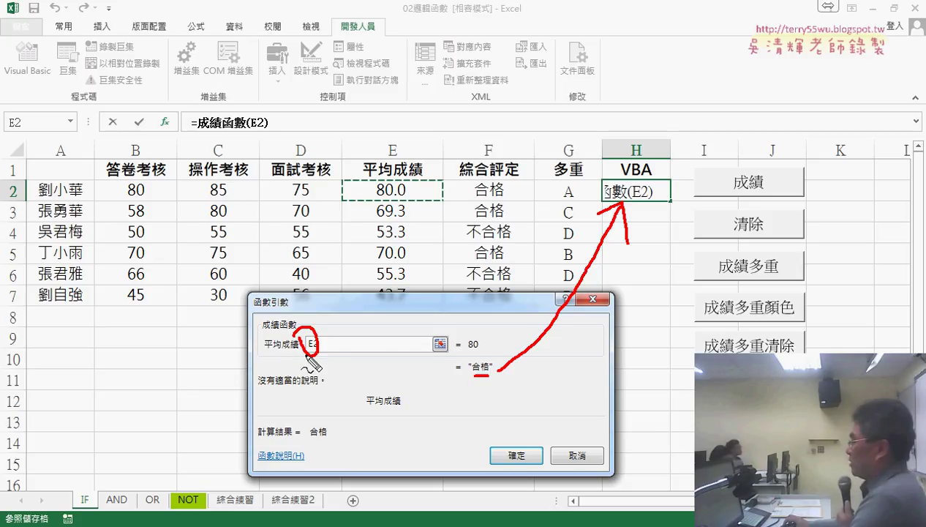
drag(269, 349, 298, 350)
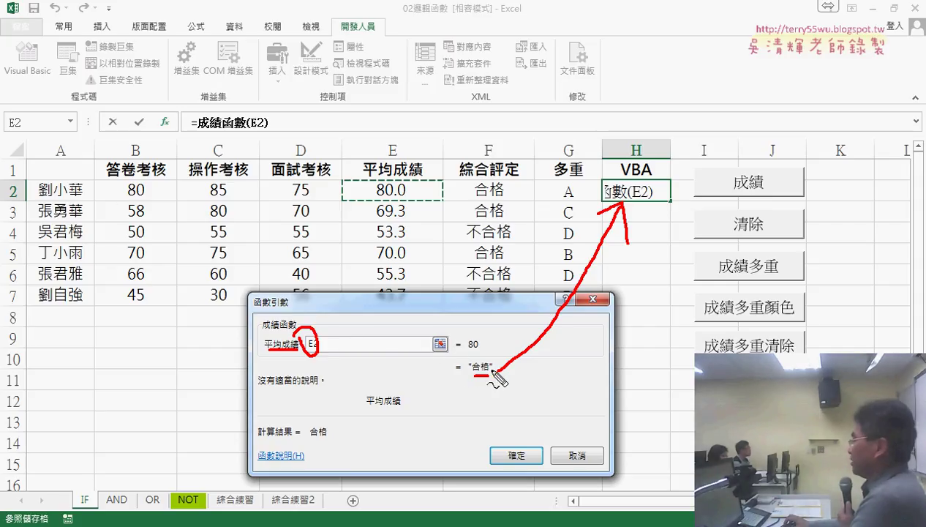
drag(602, 174, 612, 208)
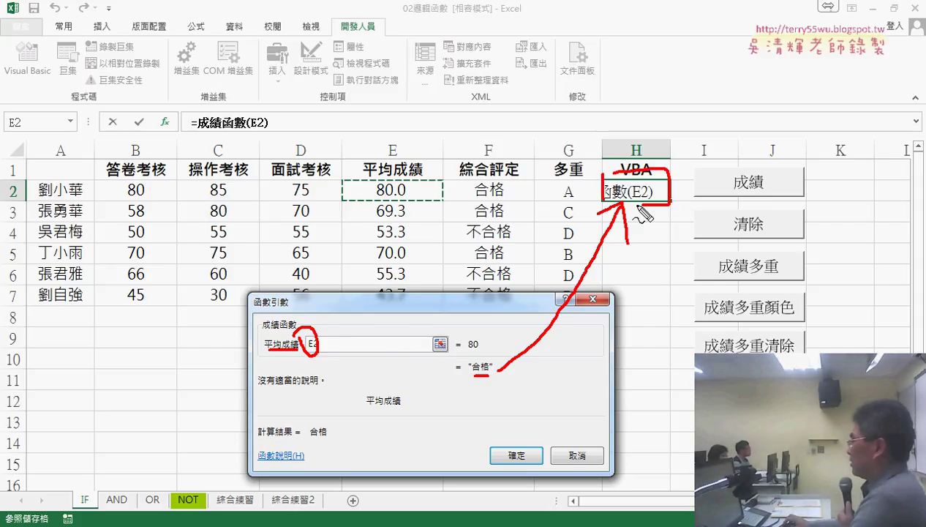
key(Escape)
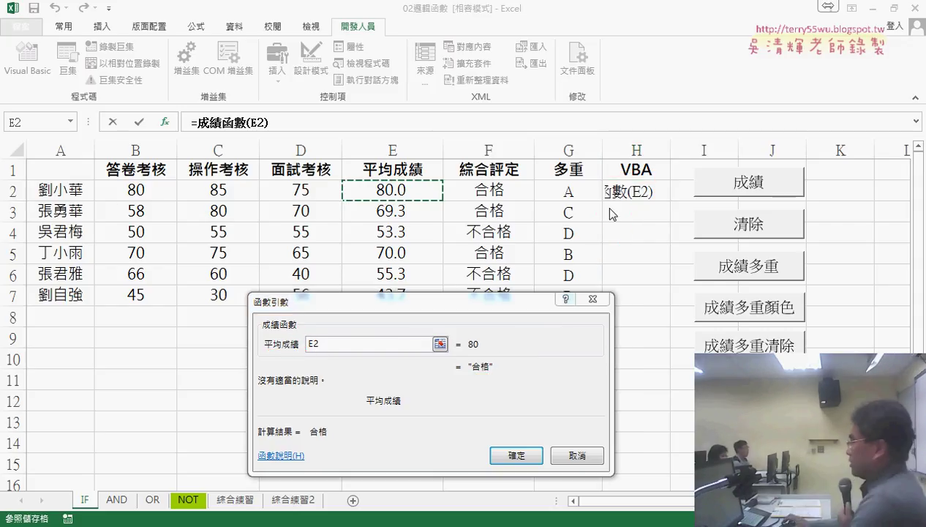
key(Return)
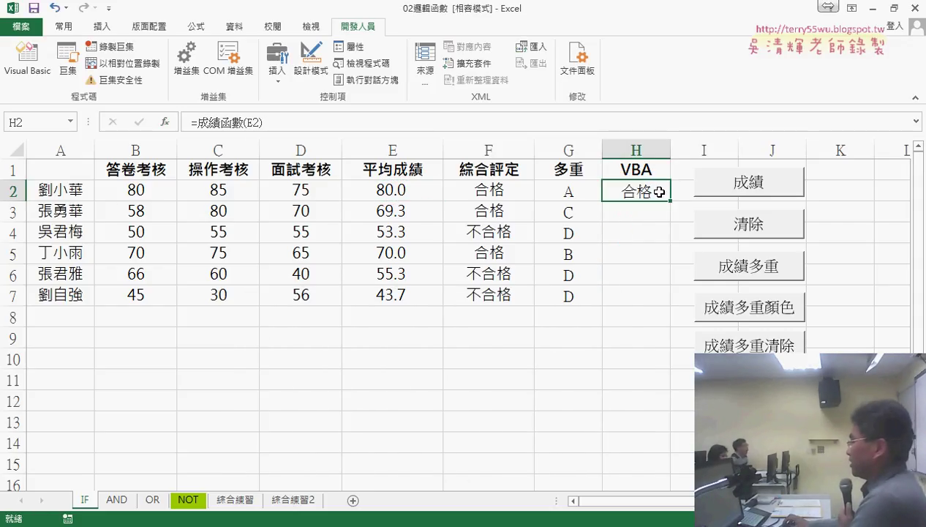
Fill the pass/fail formula down to H7, then clear H2:H7 and reselect H2
double_click(671, 200)
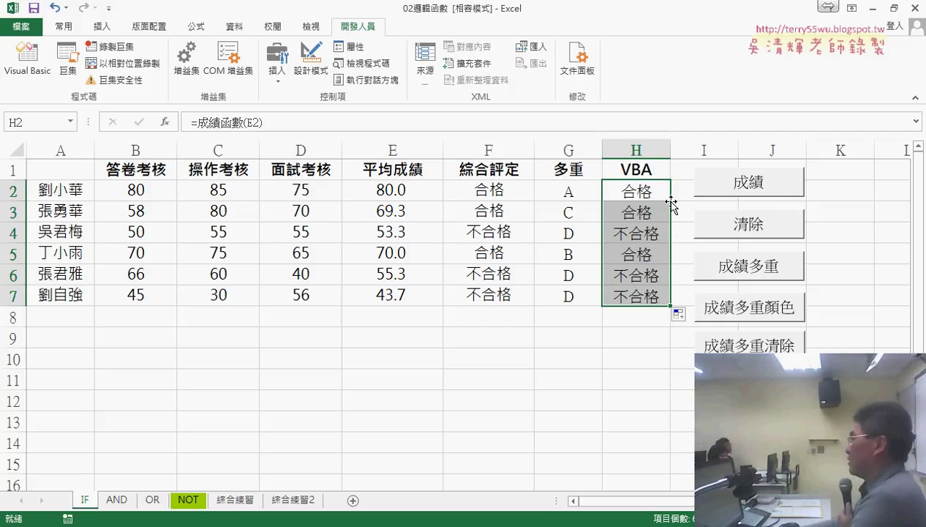
key(Delete)
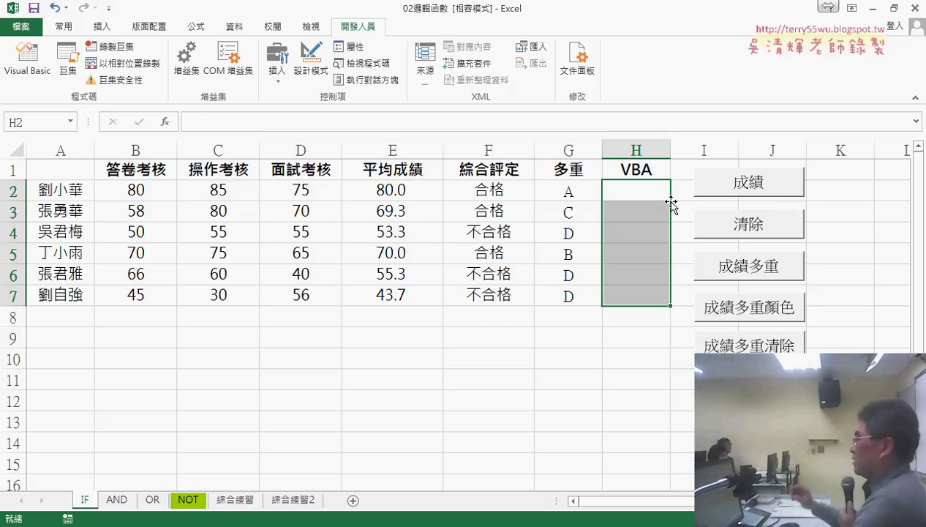
click(637, 193)
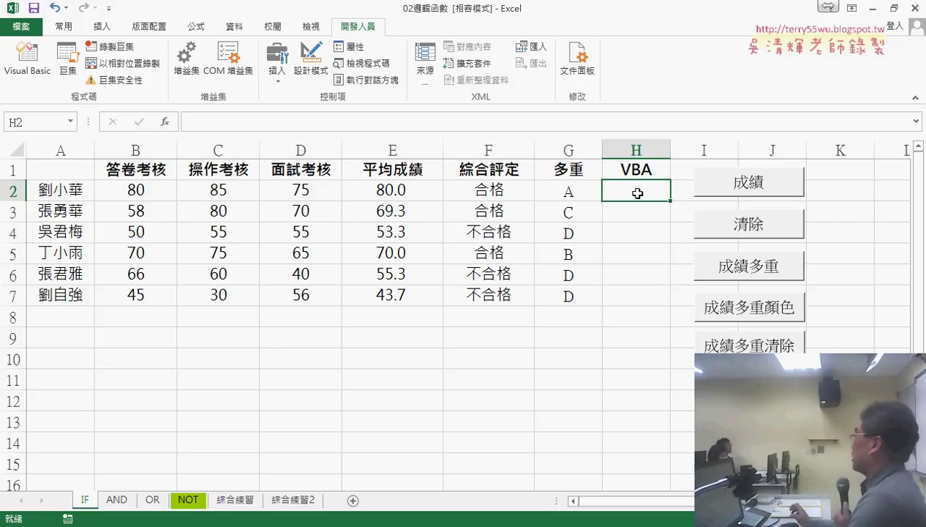
Enter =成績函數多重(E2) in H2 and fill it down to H7, giving grades A, C, D, B, D, D
click(165, 121)
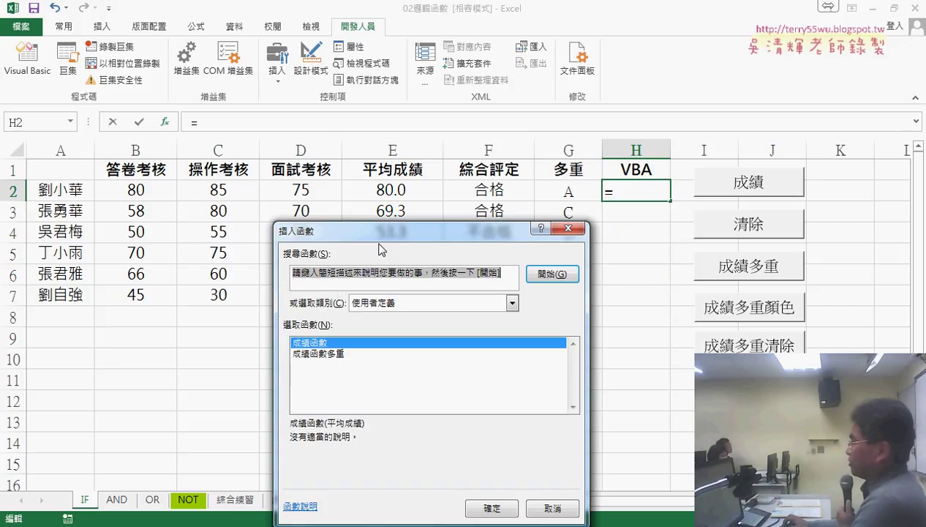
click(350, 355)
click(491, 508)
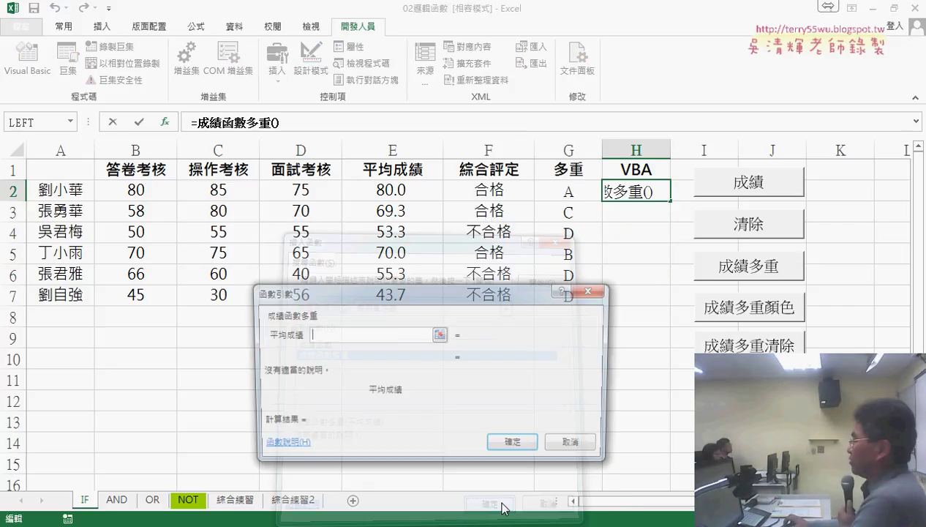
click(386, 192)
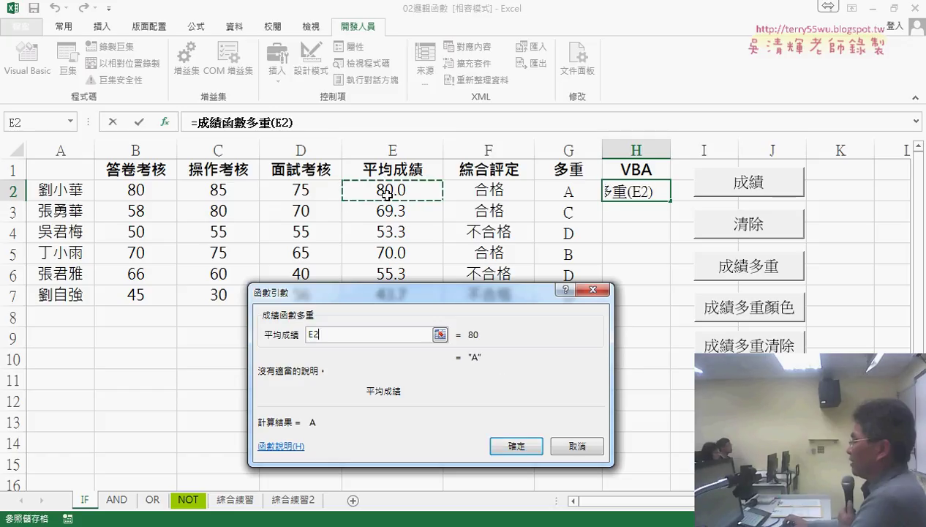
click(527, 446)
double_click(671, 201)
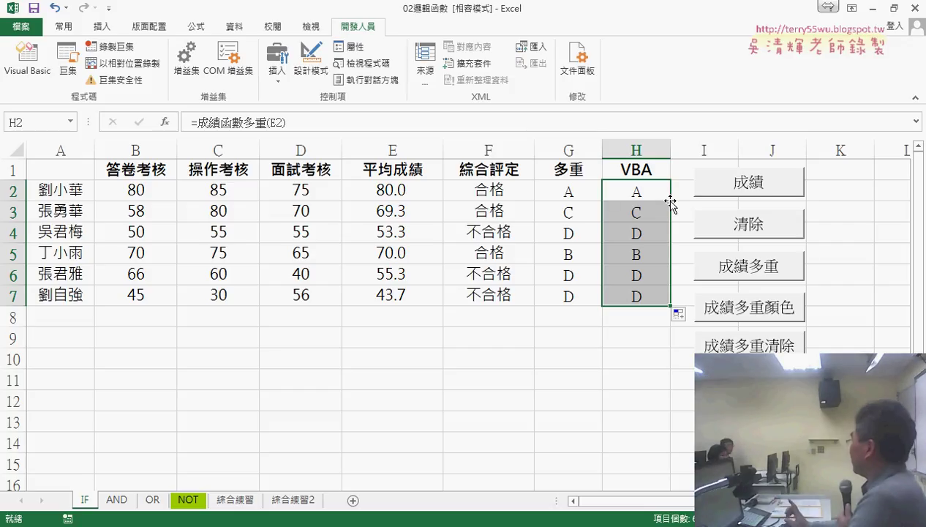
Run the 成績多重顏色 macro to colour the grades, then 成績多重清除 to clear them
click(775, 311)
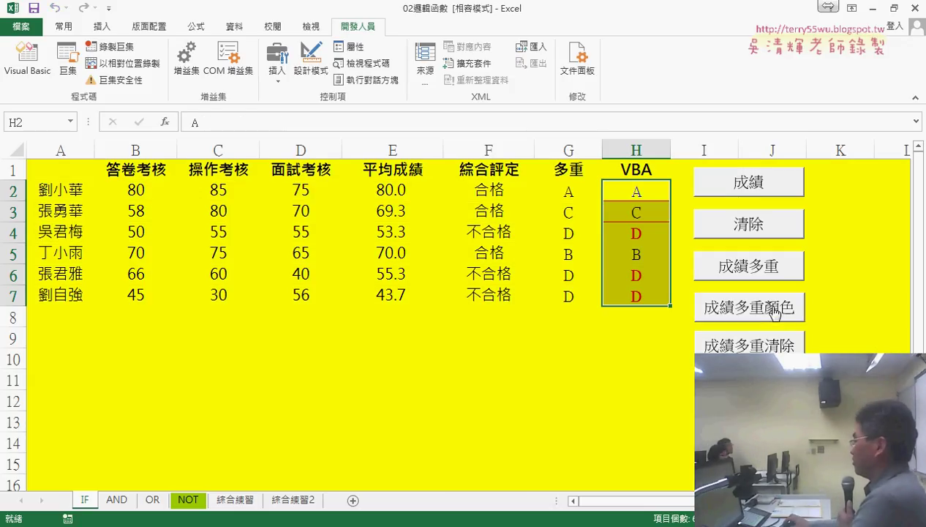
click(774, 309)
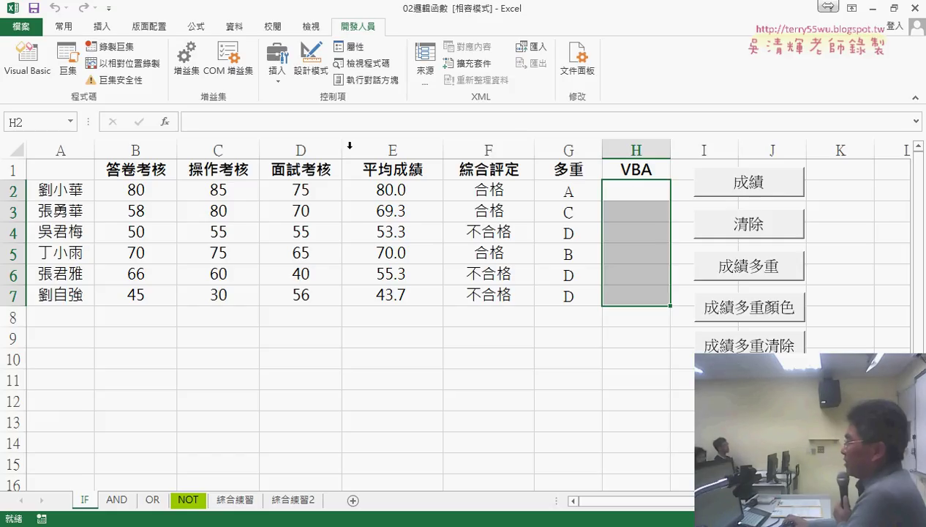
Delete the 成績函數多重 function from Module1 in the VBA editor
click(27, 59)
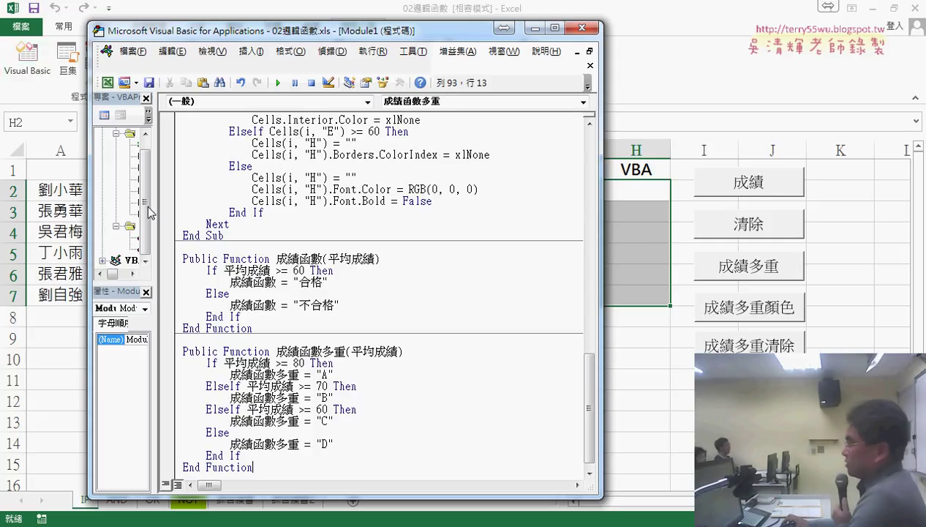
scroll(316, 352, down, 1)
drag(256, 456, 178, 248)
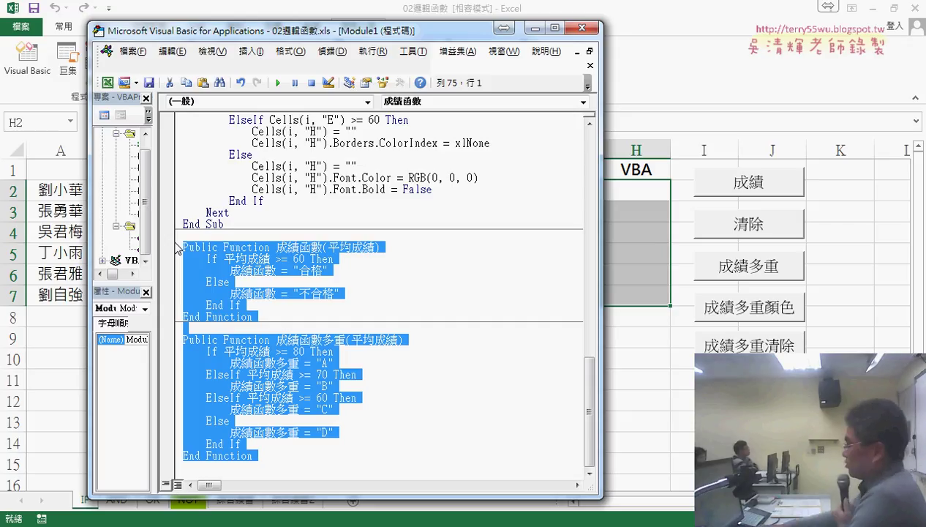
click(276, 455)
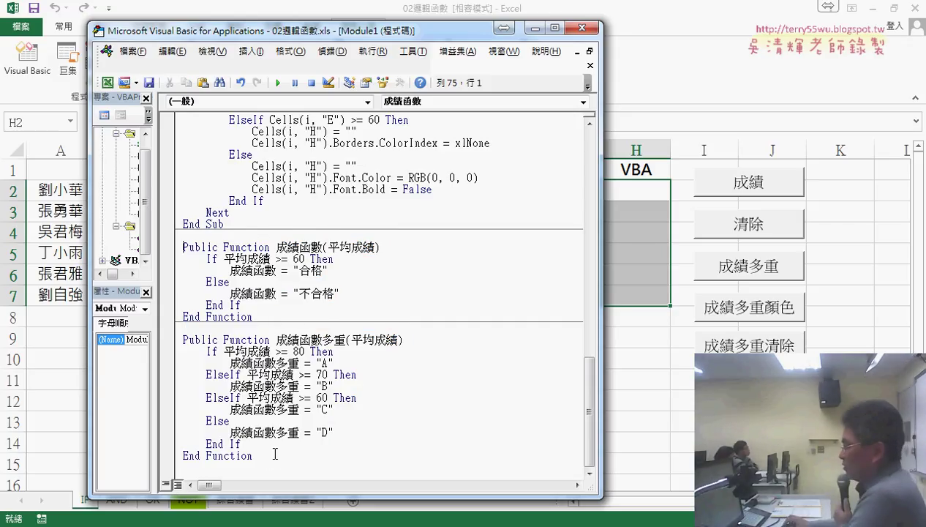
drag(275, 454, 177, 340)
key(Delete)
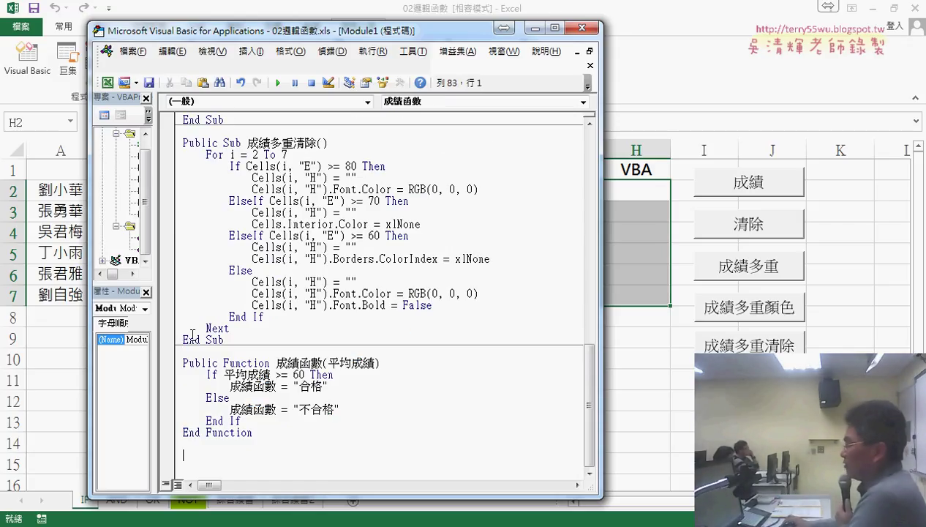
Remove the If…End If block from 成績函數, leaving a blank line in its body
drag(198, 371, 175, 422)
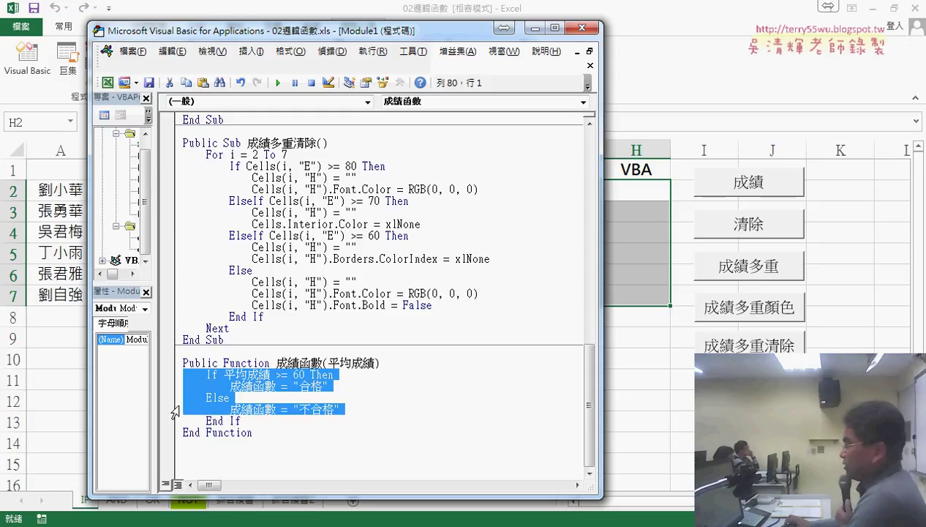
key(Delete)
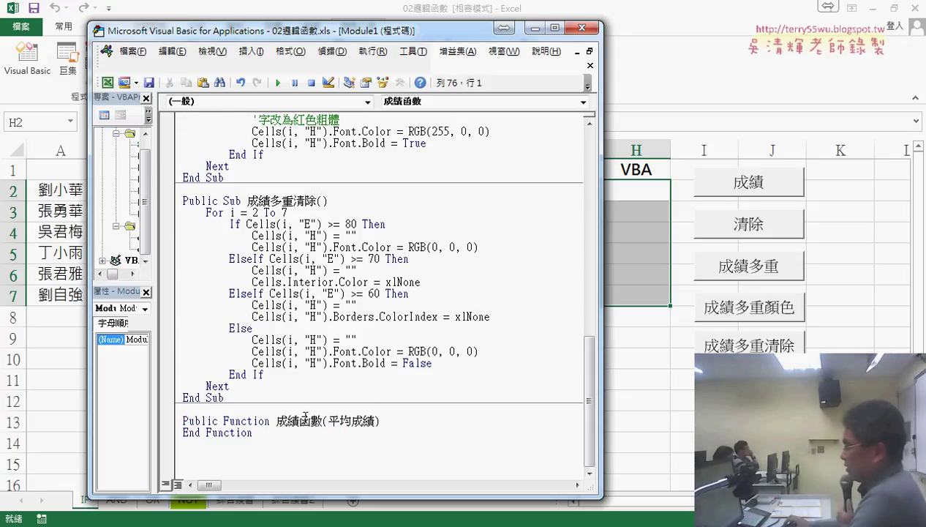
key(Return)
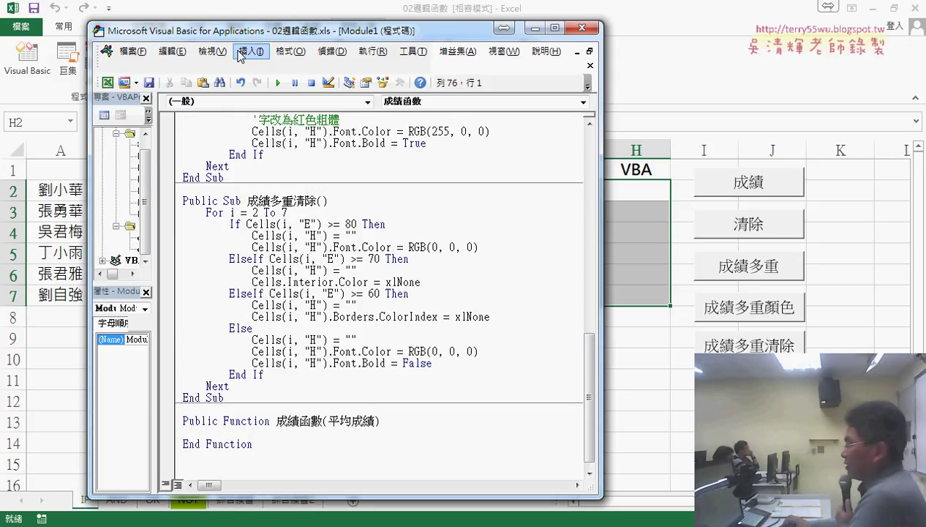
Start adding a new Function procedure, then cancel the Add Procedure dialog
click(240, 54)
click(263, 67)
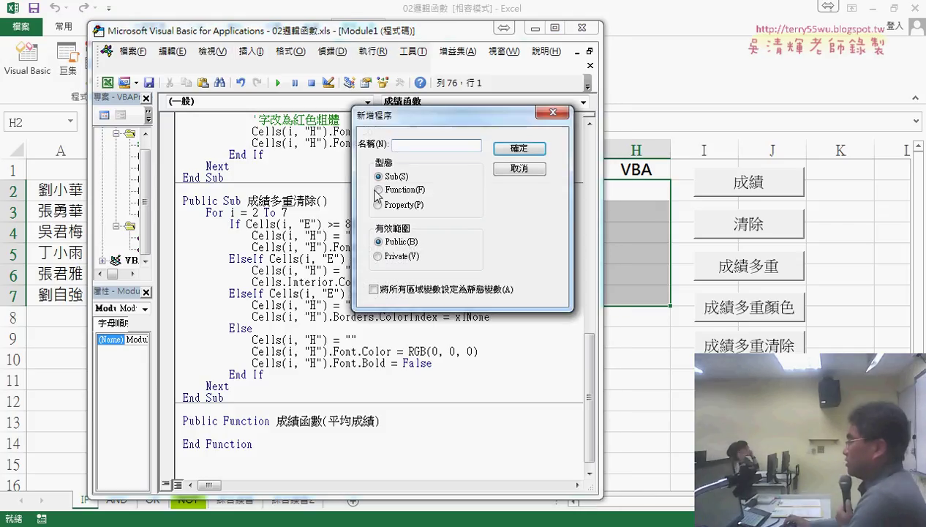
click(378, 190)
click(419, 147)
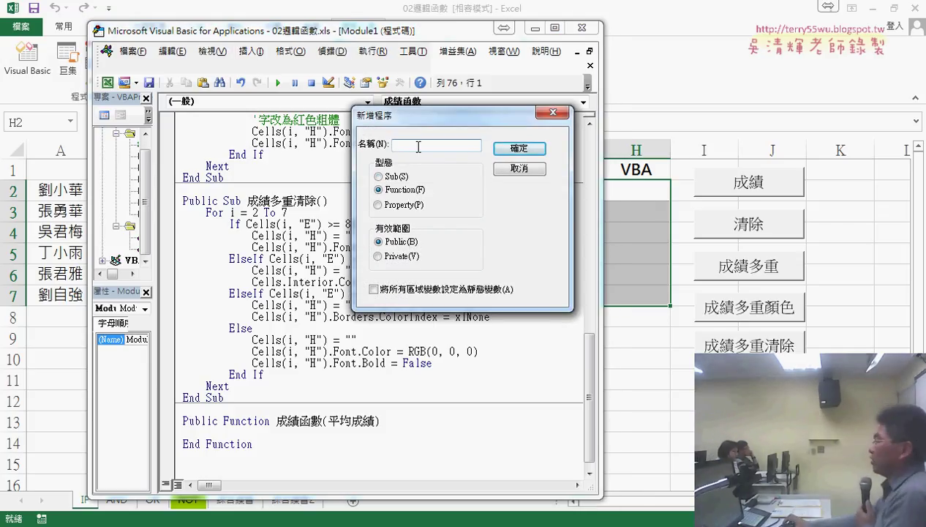
click(532, 166)
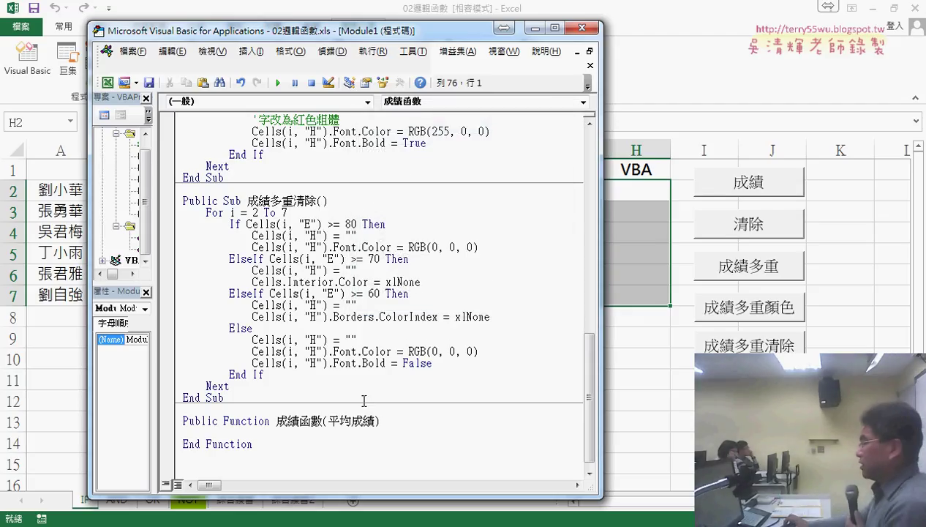
Open a blank line under the 成績函數 declaration and begin an If statement
drag(328, 421, 375, 424)
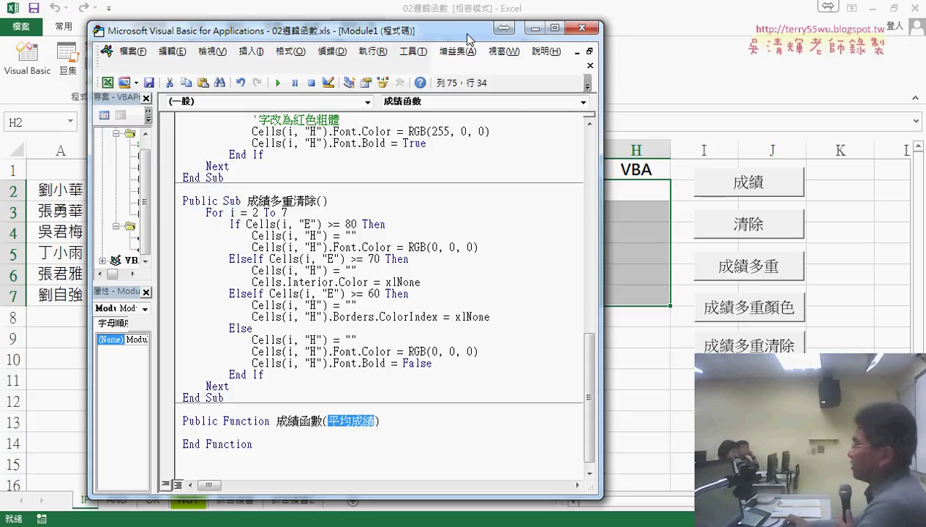
drag(469, 31, 616, 11)
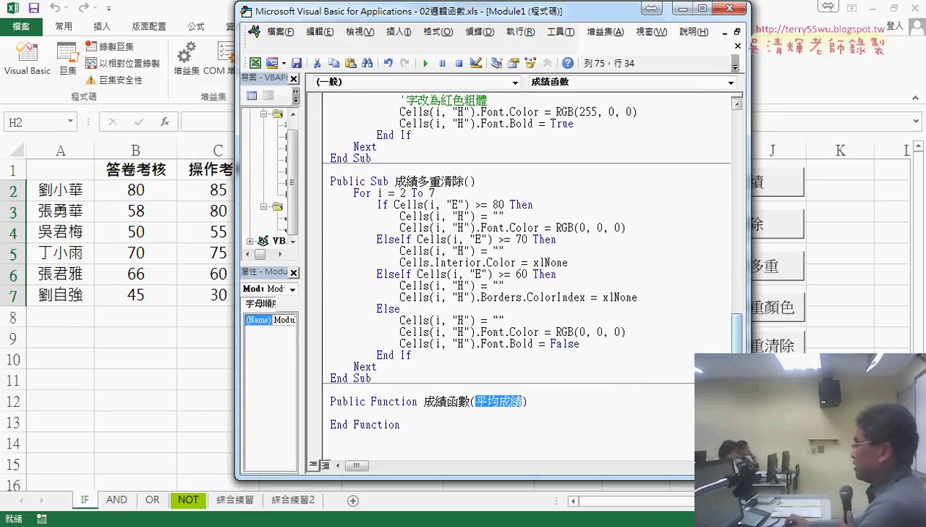
scroll(689, 449, down, 1)
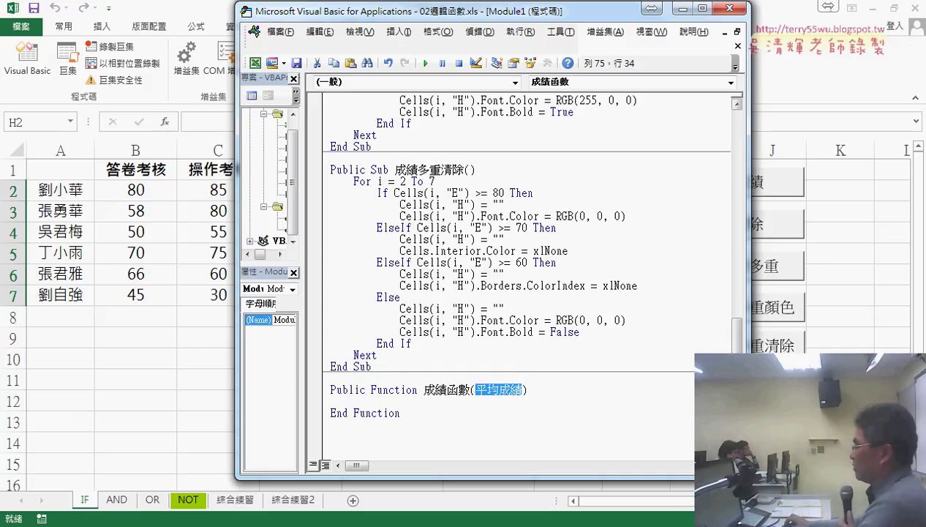
click(625, 393)
key(Return)
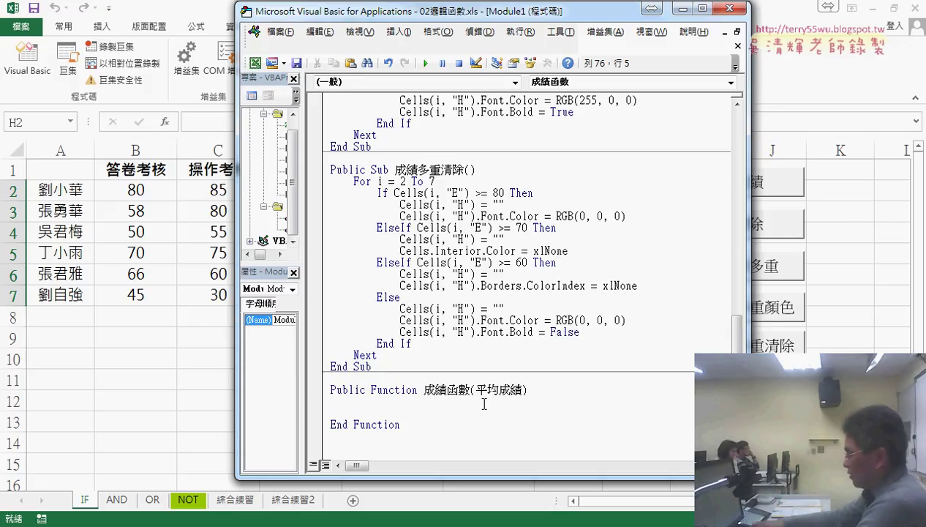
text(if)
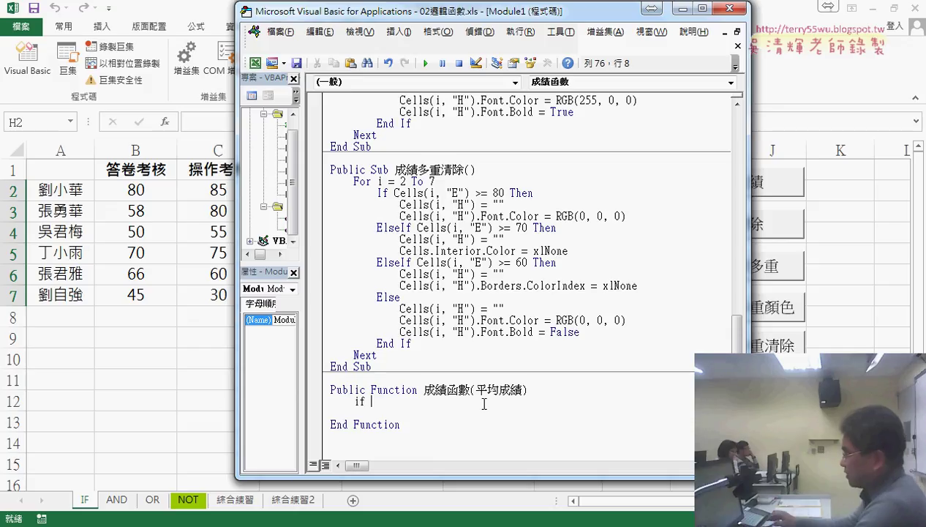
click(483, 393)
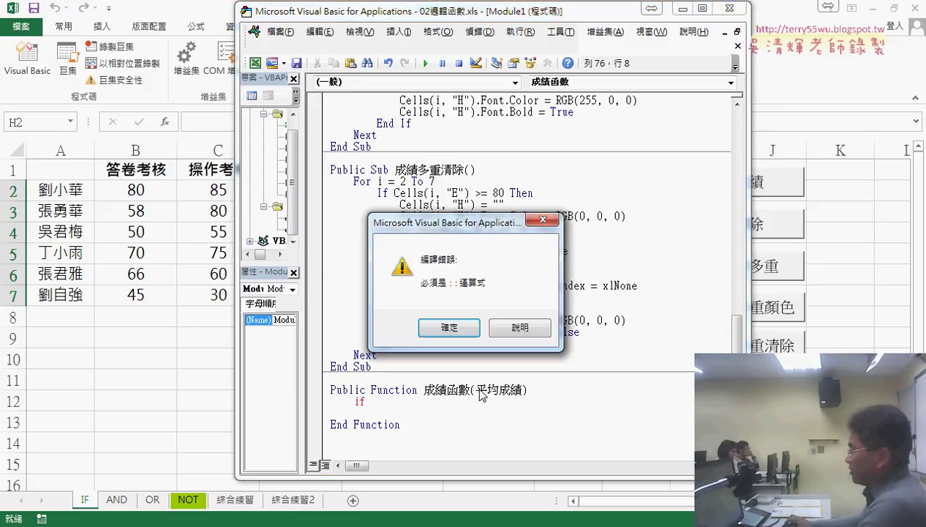
click(446, 331)
Write the condition If 平均成績 >= 60 Then, followed by an Else line
drag(475, 389, 528, 390)
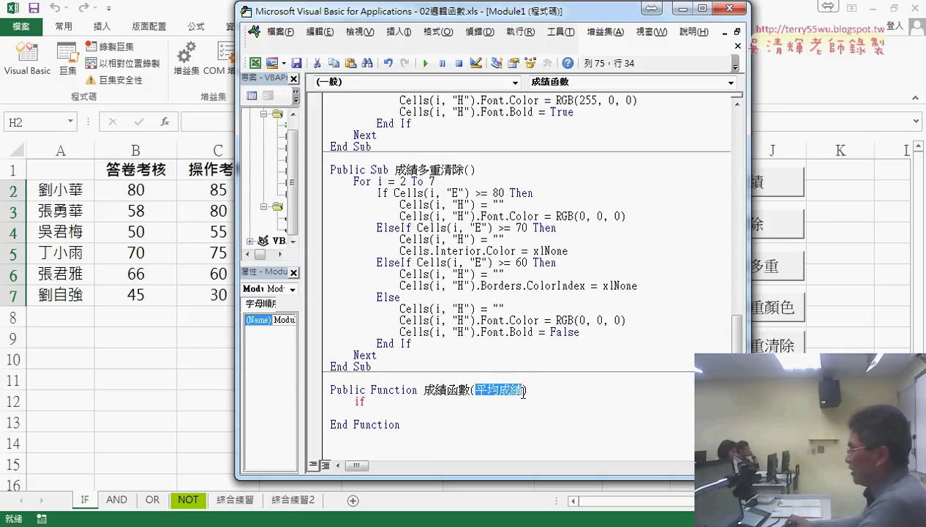
drag(442, 407, 388, 401)
text(平均成績)
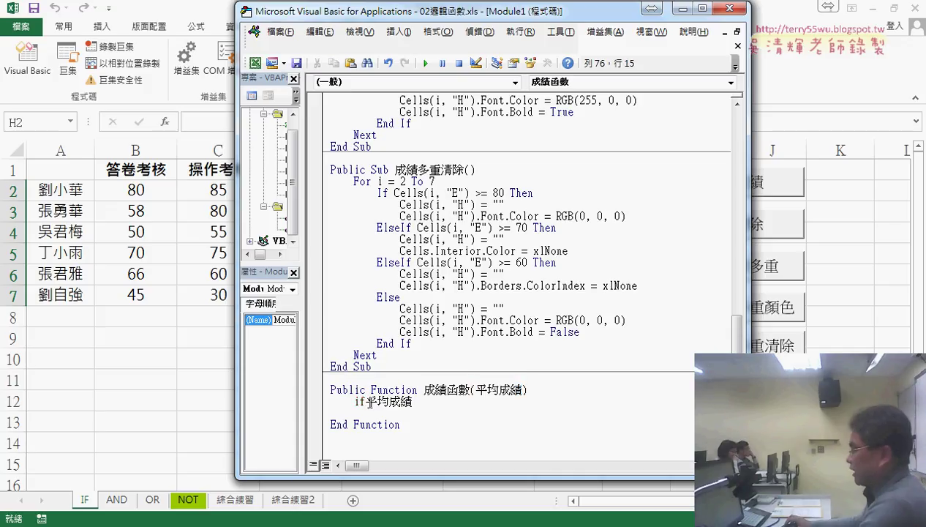
click(432, 402)
text(>)
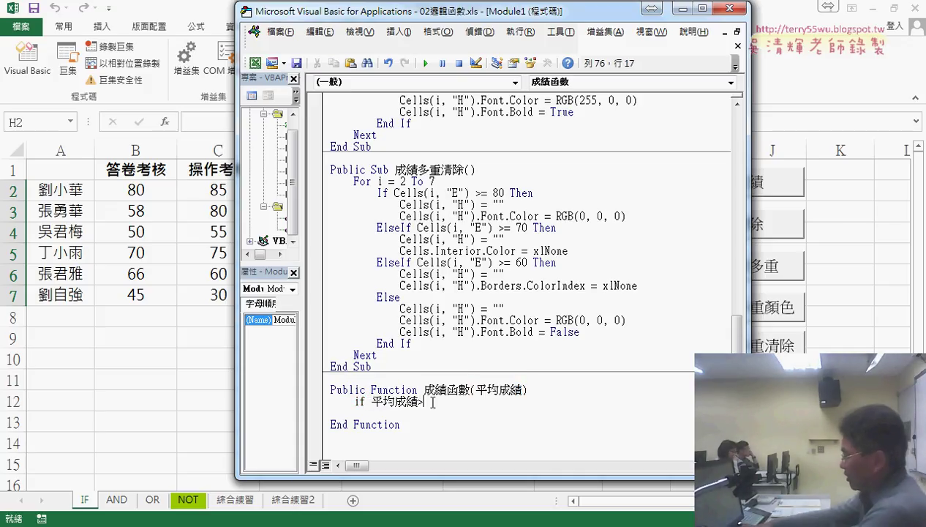
text(= 60 T)
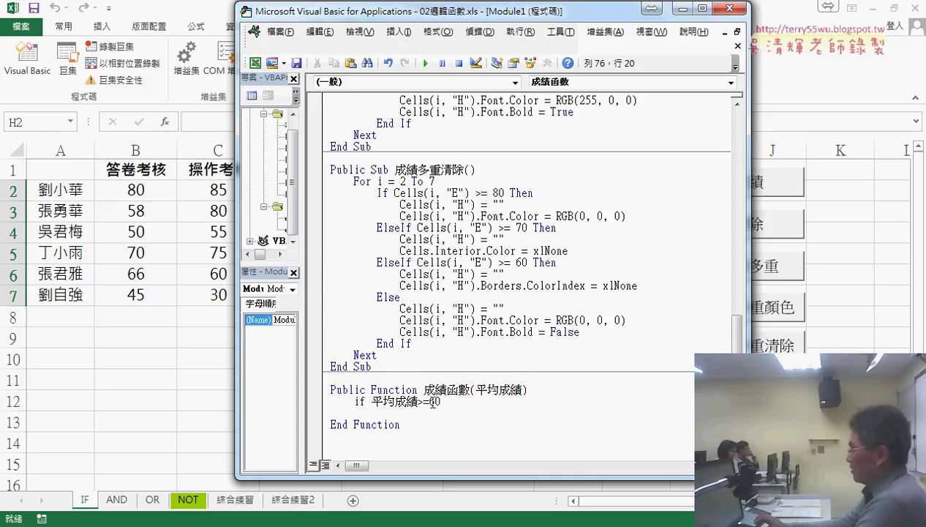
text(hen)
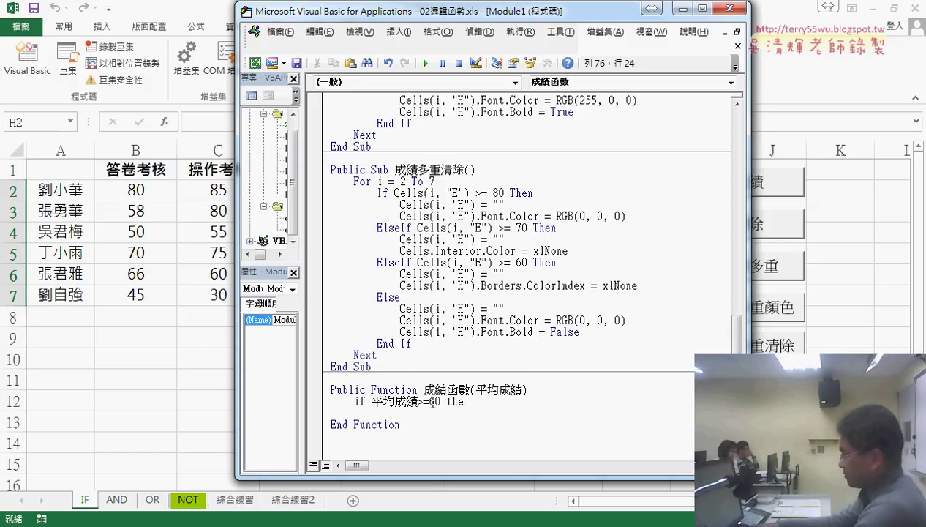
key(Return)
key(Return)
text(else)
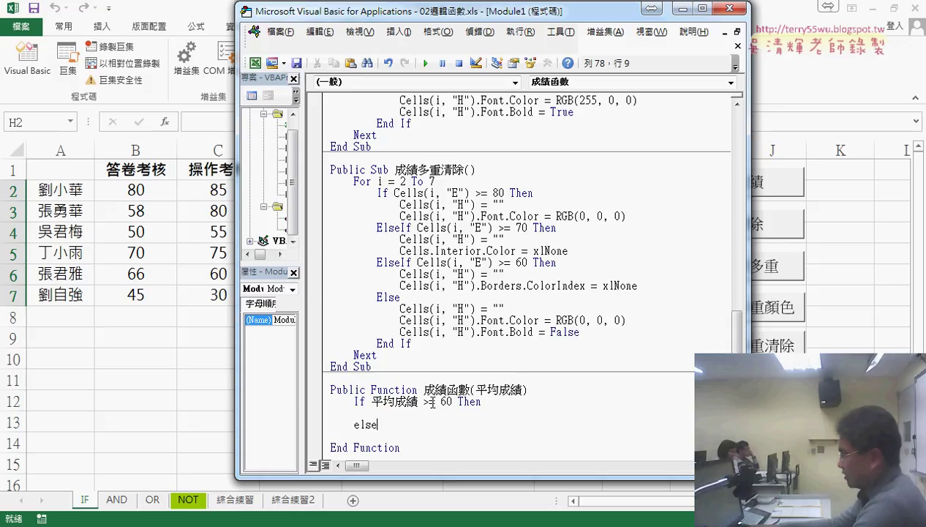
key(Return)
key(Return)
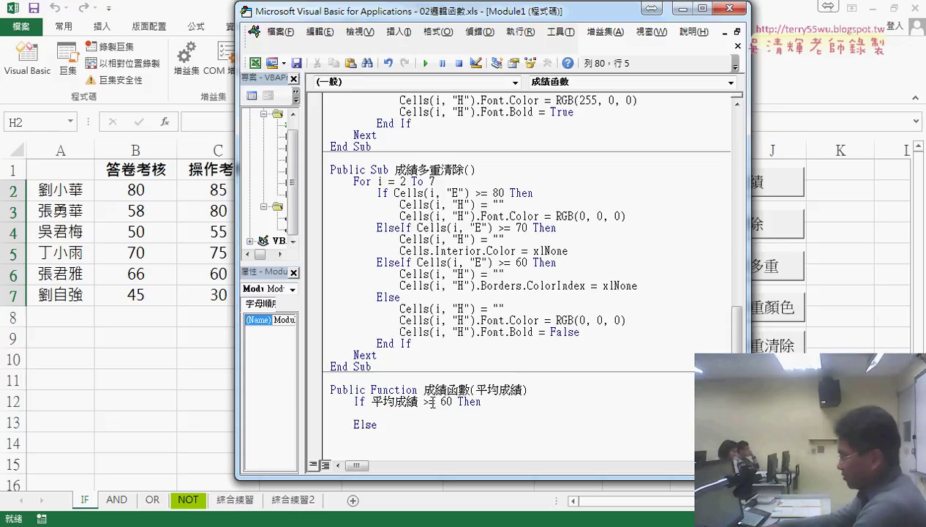
text(end if)
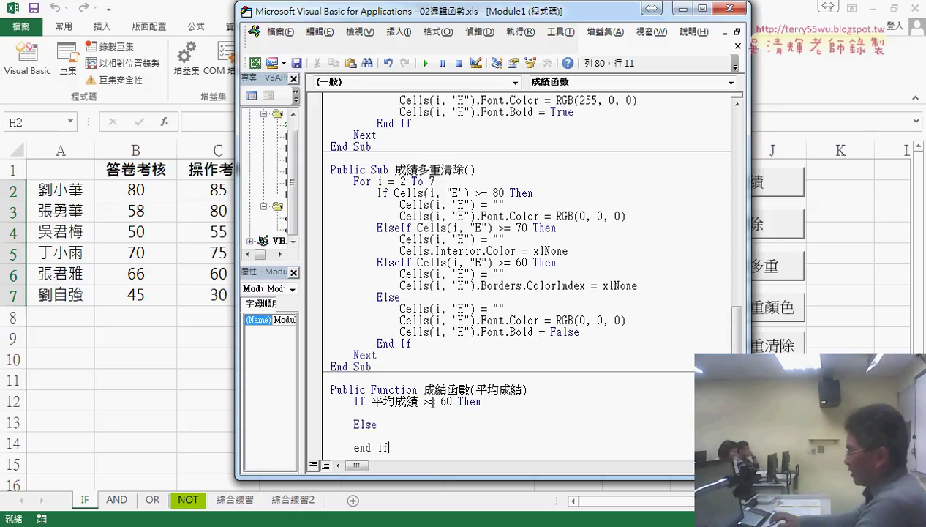
scroll(461, 373, down, 2)
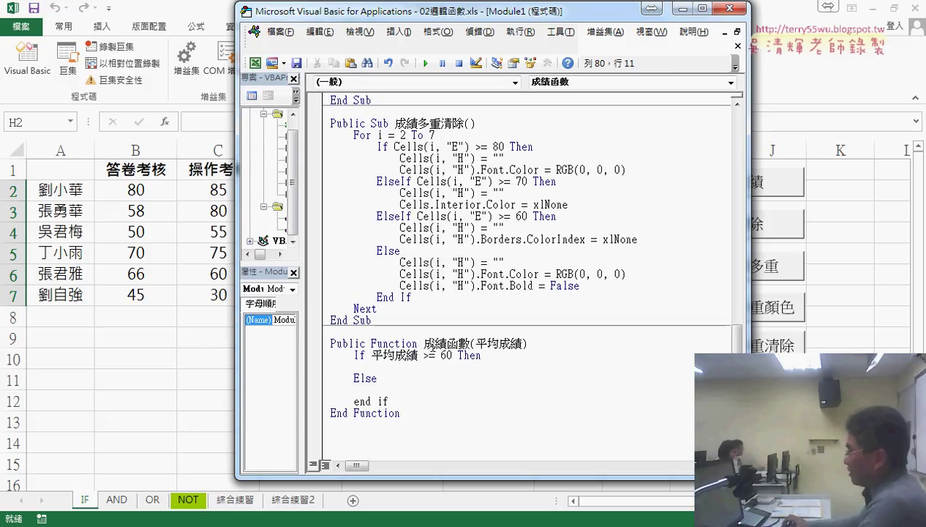
Under the If, assign 成績函數 = "合格"
drag(424, 343, 470, 343)
click(375, 364)
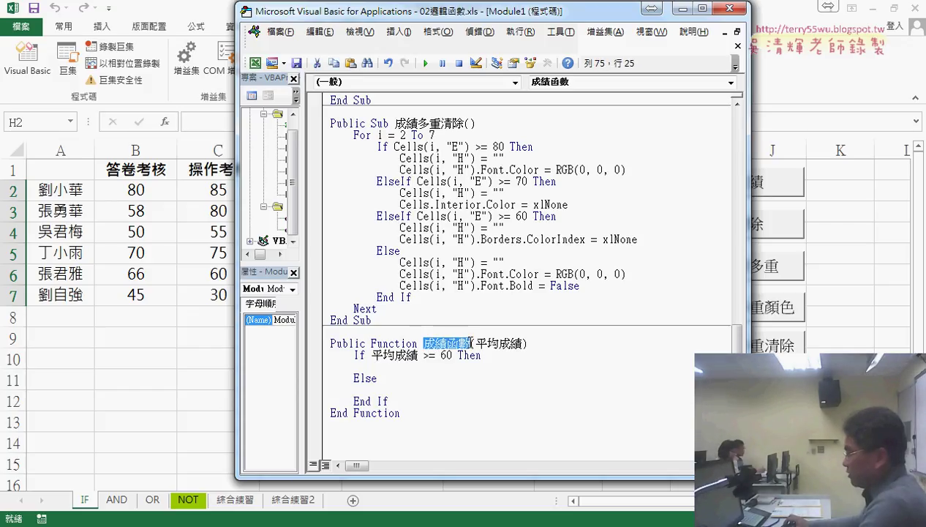
click(427, 365)
text(成績函數)
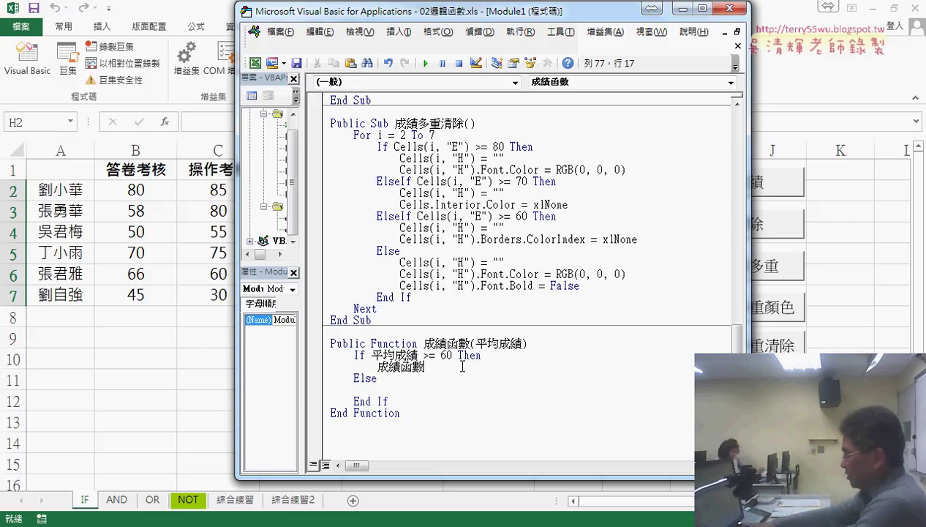
text(=")
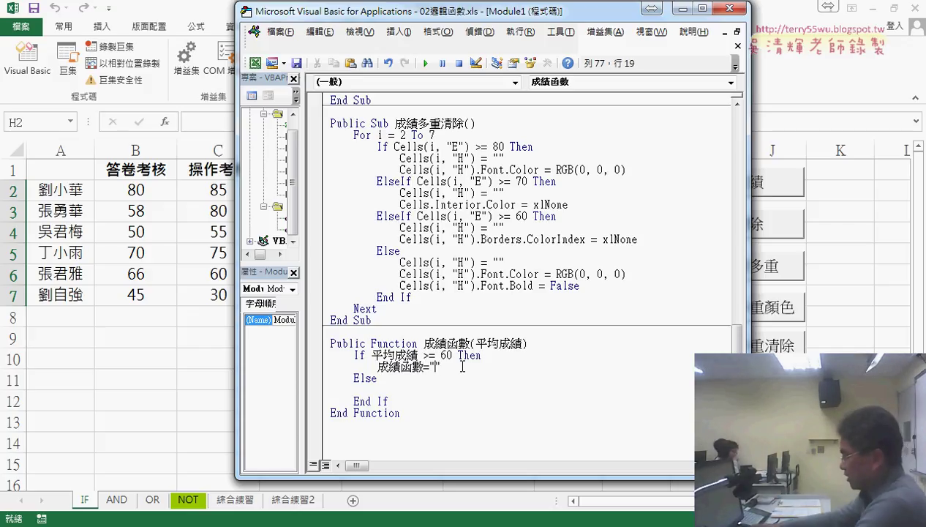
text(ck6ek6)
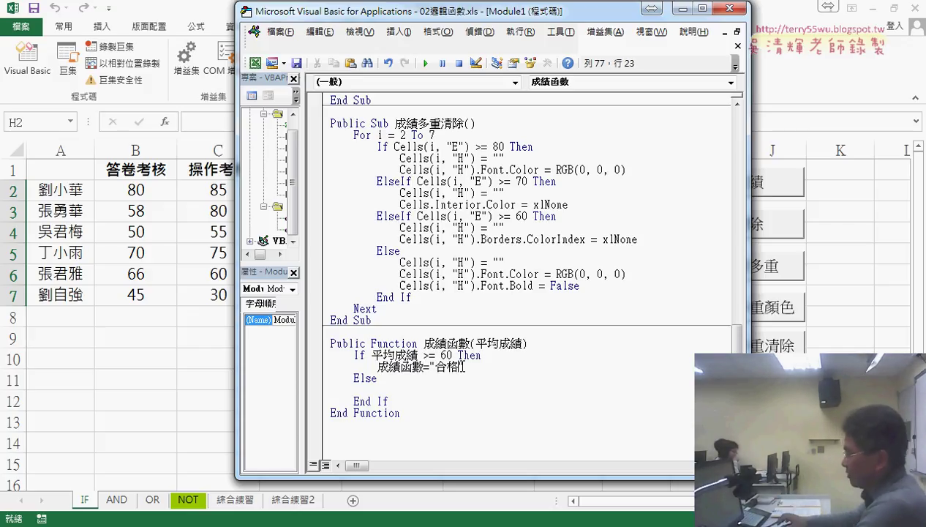
key(Return)
Copy the assignment under Else and change it to 成績函數 = "不合格"
click(386, 392)
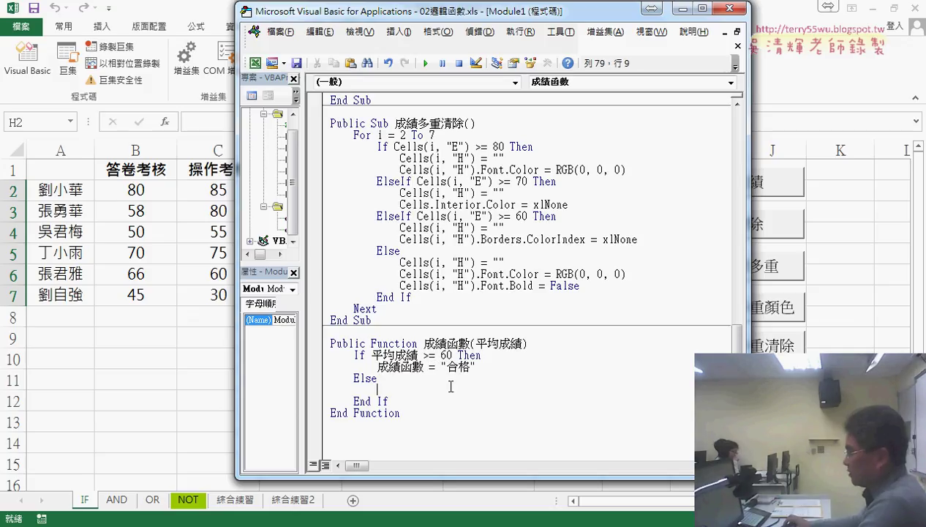
drag(477, 366, 375, 365)
key(ctrl+c)
click(388, 390)
key(ctrl+v)
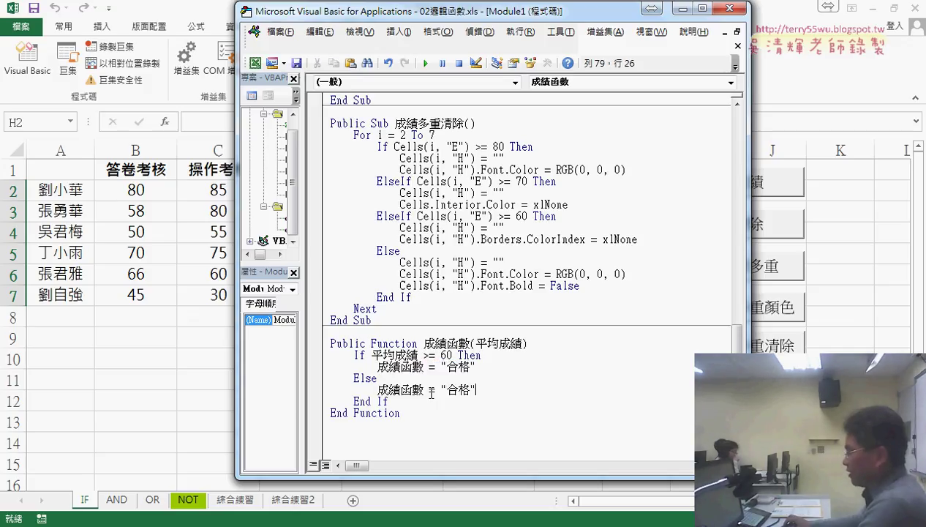
click(454, 390)
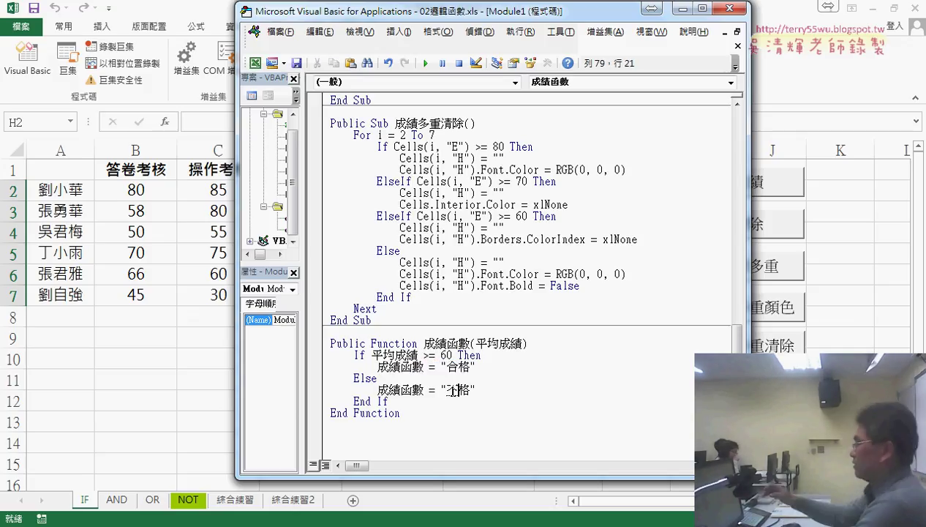
text(不)
click(492, 431)
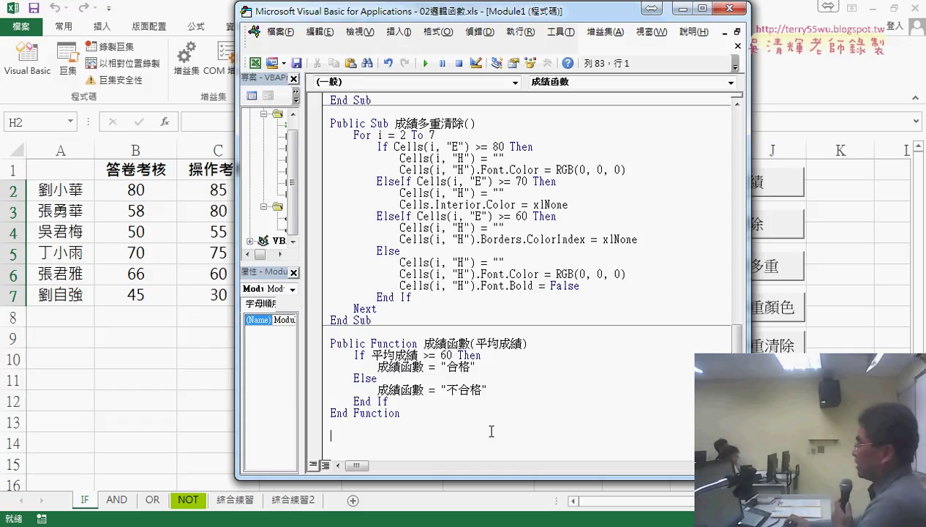
Duplicate the 成績函數 function below End Function and rename the copy 成績函數多重
drag(425, 418, 327, 342)
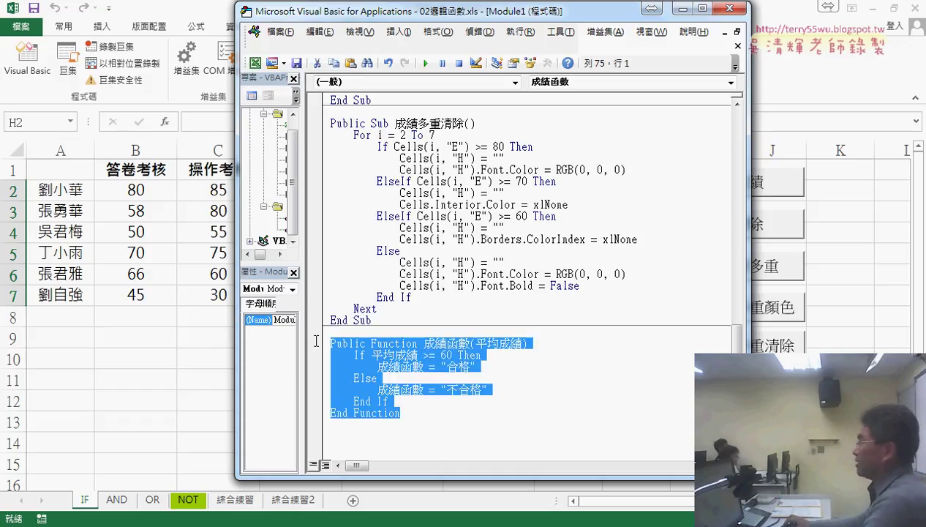
drag(369, 377, 350, 437)
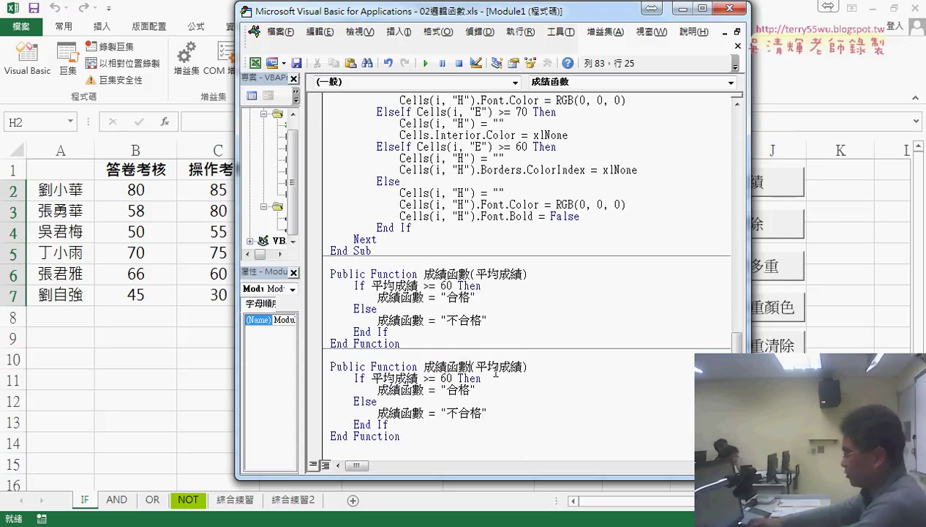
text(多重)
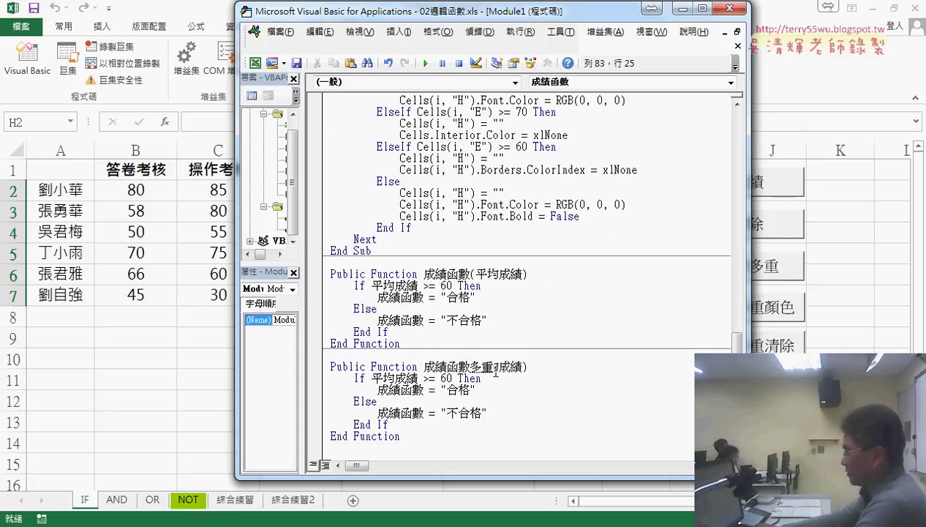
key(Return)
Change both result assignments in the copy to assign to 成績函數多重
key(shift+Left)
key(shift+Left)
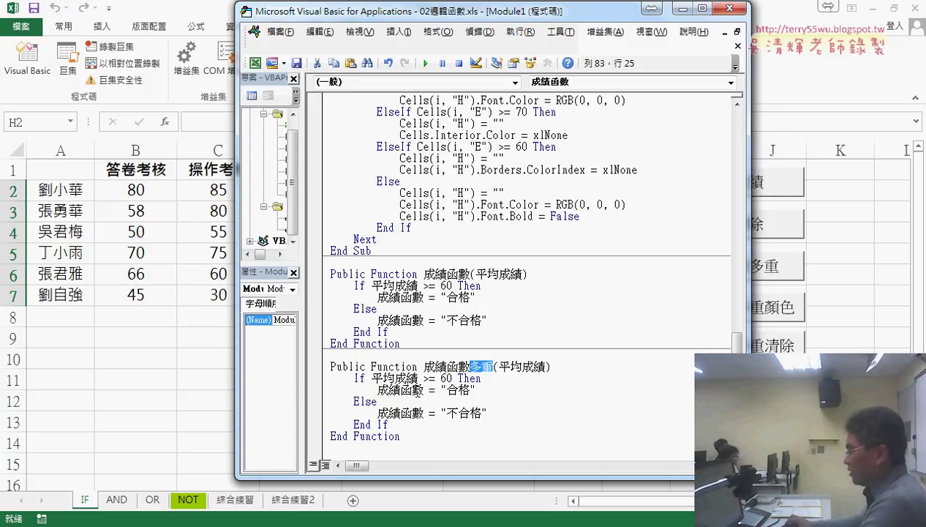
key(ctrl+c)
click(424, 390)
key(ctrl+v)
click(424, 413)
key(ctrl+v)
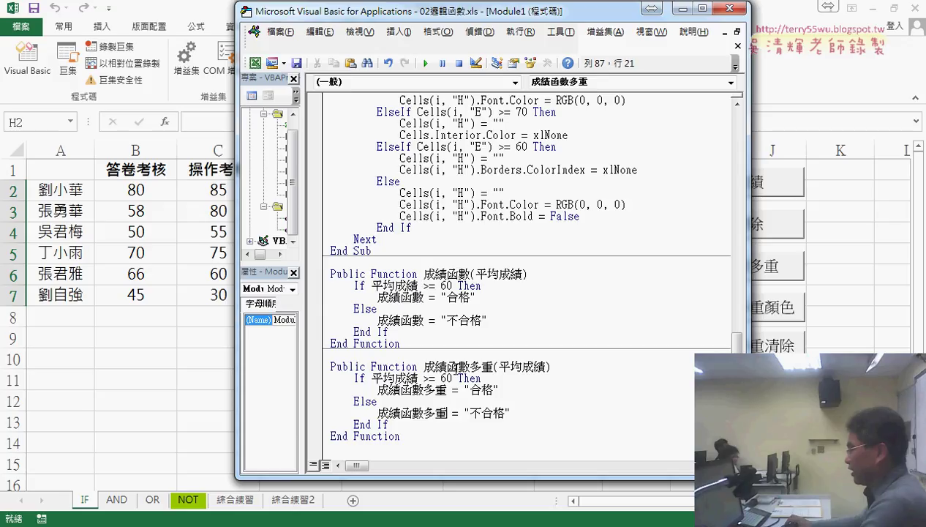
drag(447, 390, 425, 390)
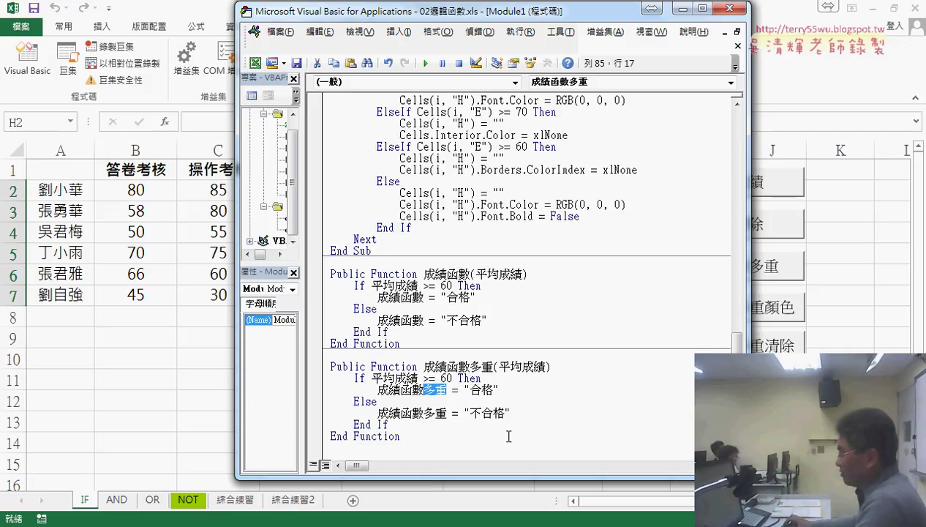
Make the first branch return "A" for 80 or more, then paste a duplicate branch below
click(444, 378)
text(8)
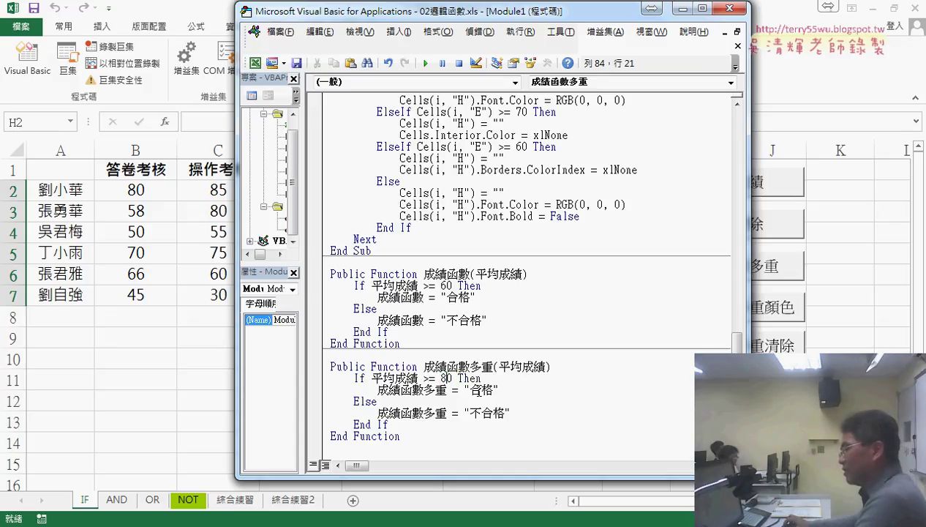
drag(473, 390, 308, 379)
text(A)
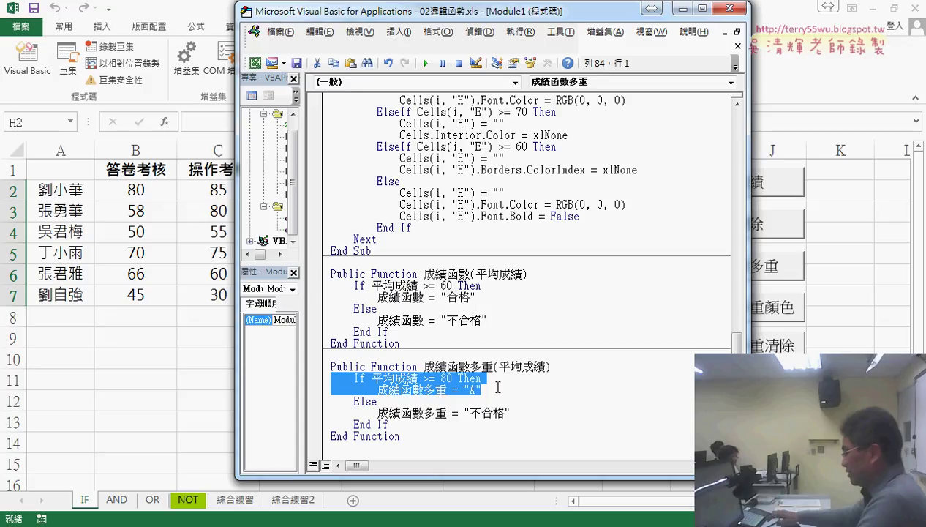
click(498, 389)
key(Return)
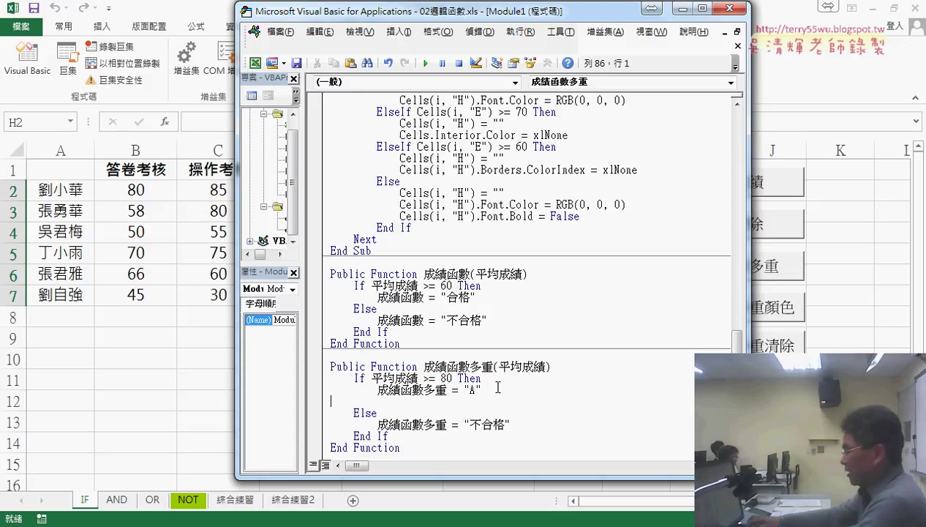
key(ctrl+v)
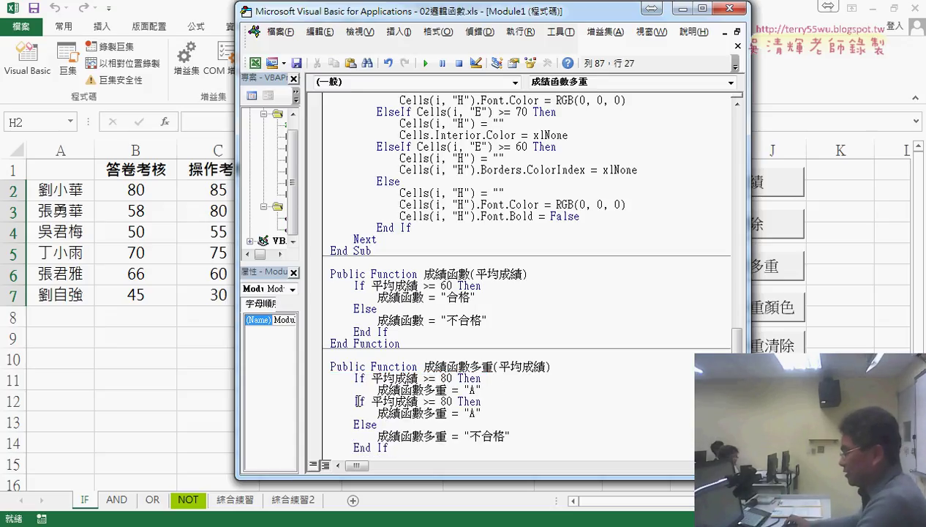
Turn the duplicate into ElseIf 平均成績 >= 70 returning "B"
double_click(359, 402)
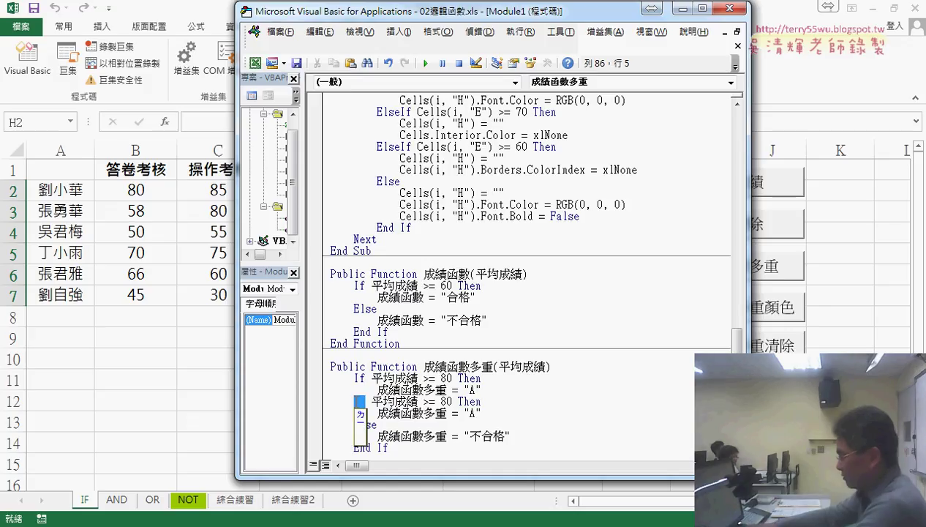
text(else)
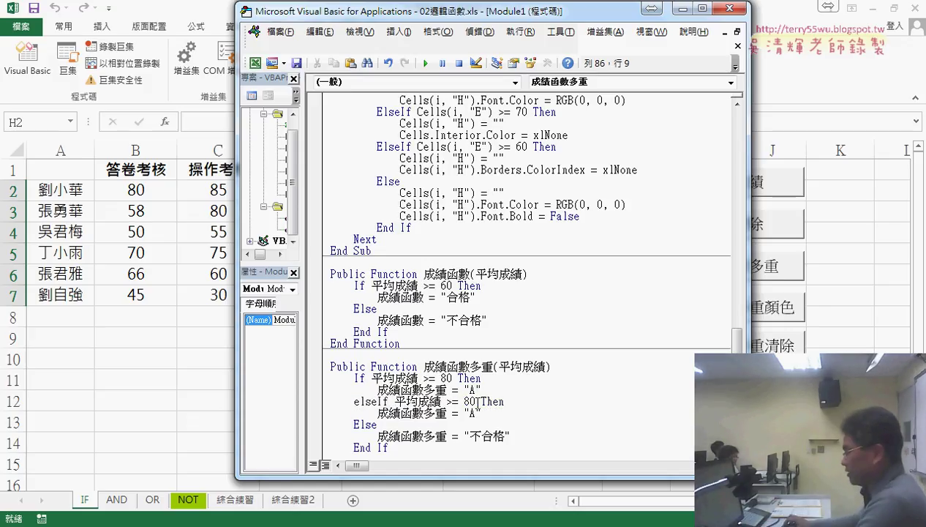
click(466, 402)
key(Delete)
text(7)
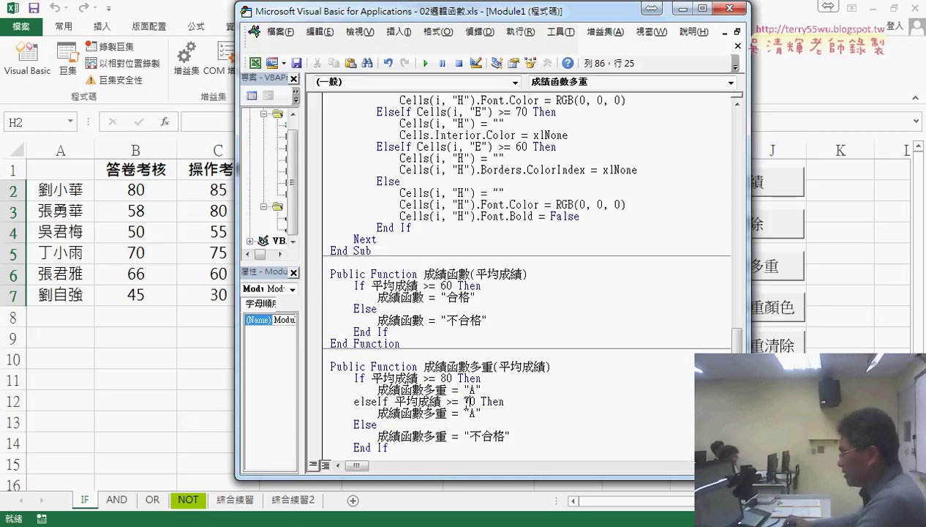
double_click(472, 413)
text(B)
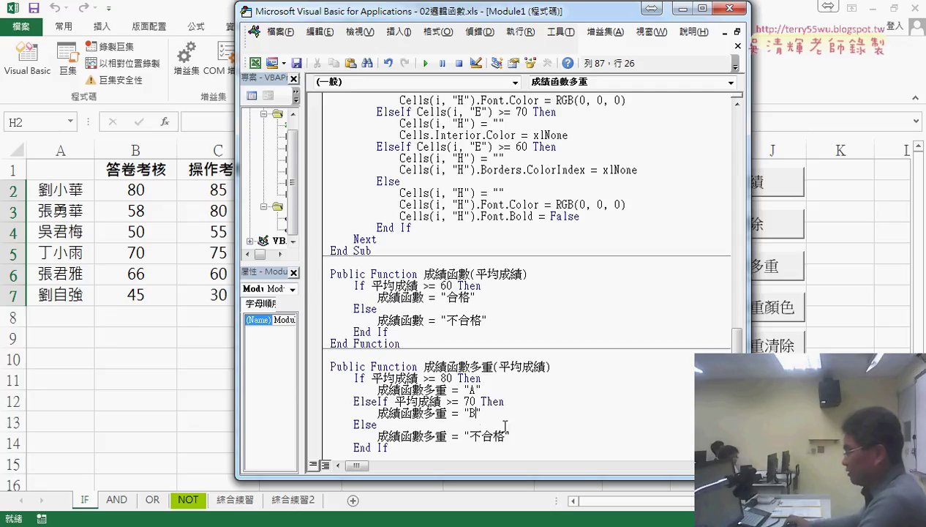
Add another ElseIf branch for 60 or more returning "C"
click(480, 414)
key(shift+Up)
key(shift+Home)
key(ctrl+c)
click(483, 414)
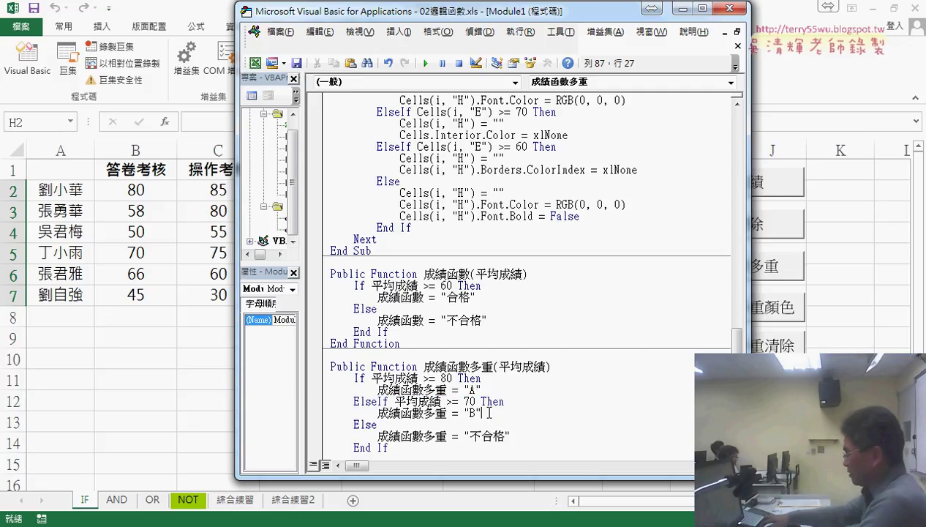
key(Return)
key(ctrl+v)
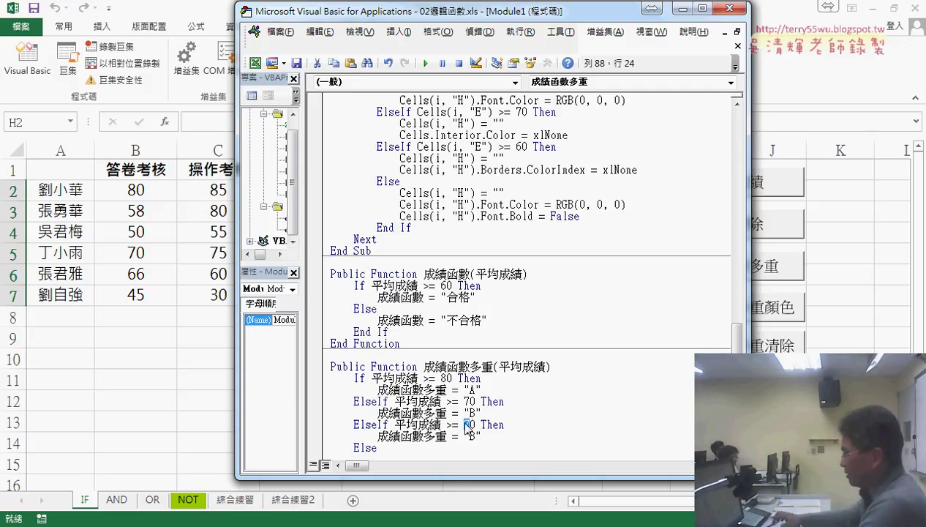
key(BackSpace)
text(6)
scroll(468, 424, down, 1)
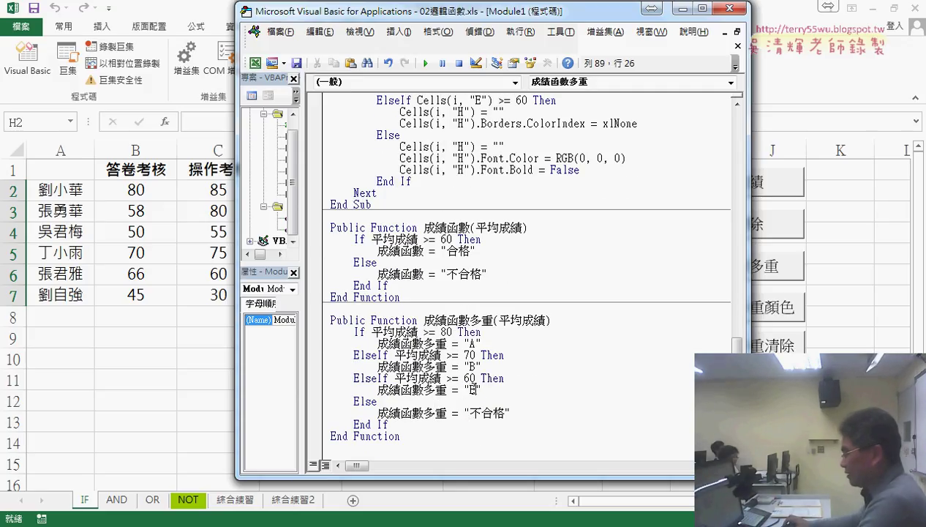
text(C)
Change the Else result from "不合格" to "D"
drag(506, 414, 472, 415)
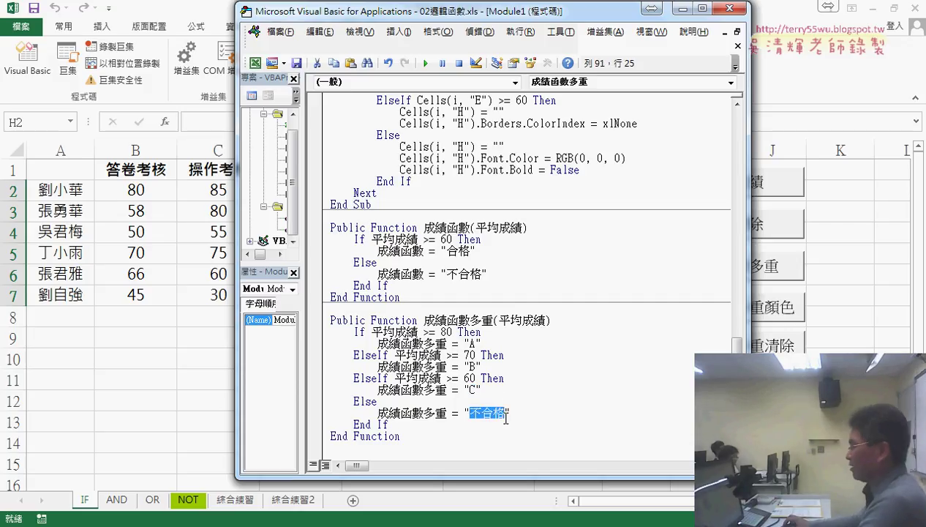
text(D)
click(597, 436)
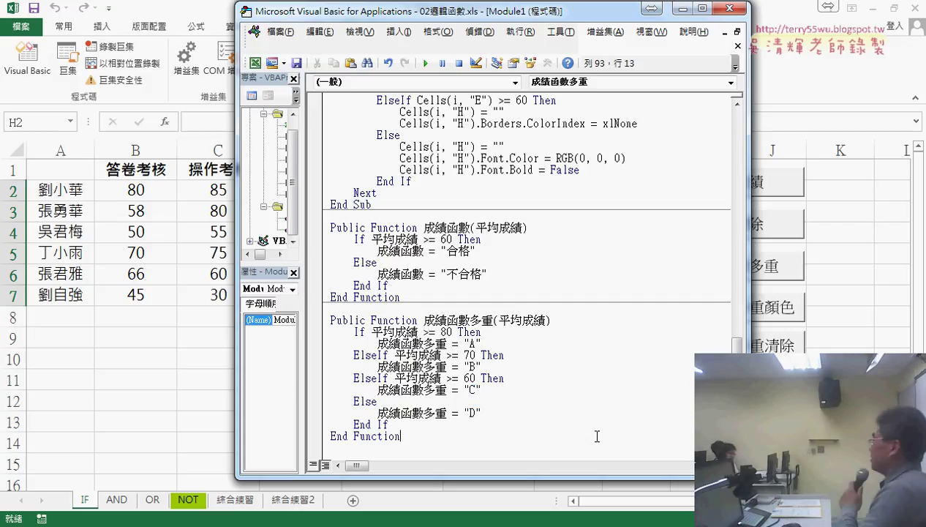